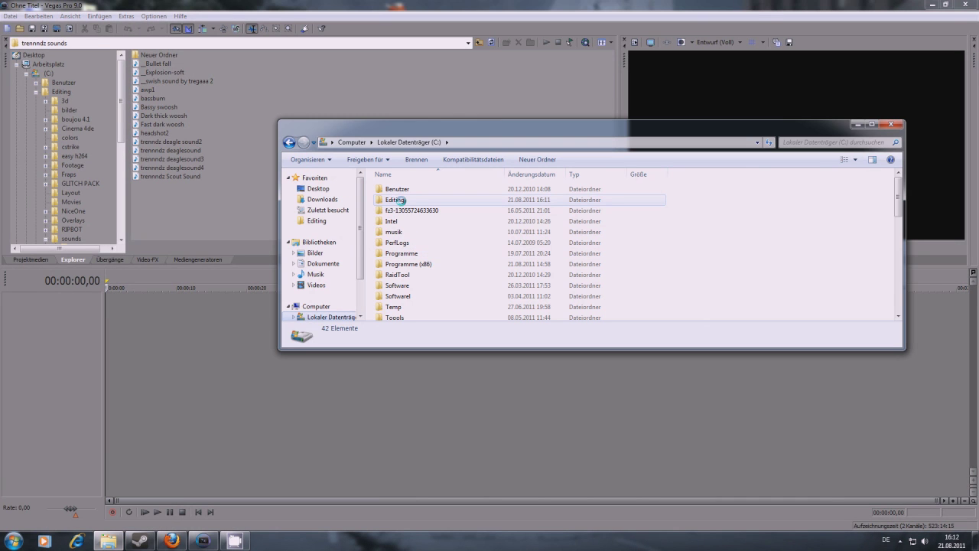
# - Drag '01. Rock The Beat II' from Downloads > LMFAO album onto the timeline as an audio track
pyautogui.click(322, 199)
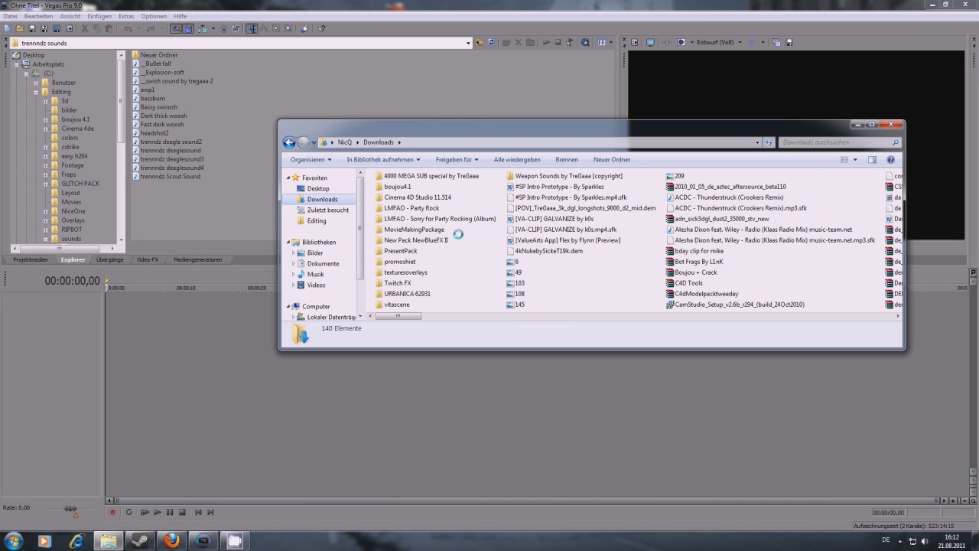
pyautogui.doubleClick(428, 218)
pyautogui.moveTo(405, 189)
pyautogui.mouseDown()
pyautogui.moveTo(205, 330)
pyautogui.moveTo(162, 305)
pyautogui.mouseUp()
pyautogui.click(212, 313)
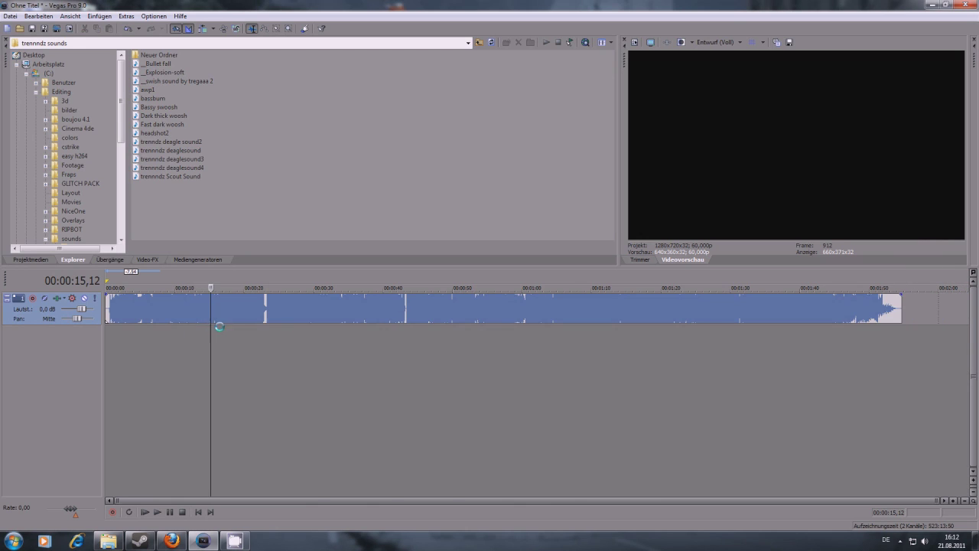
pyautogui.scroll(3, 212, 318)
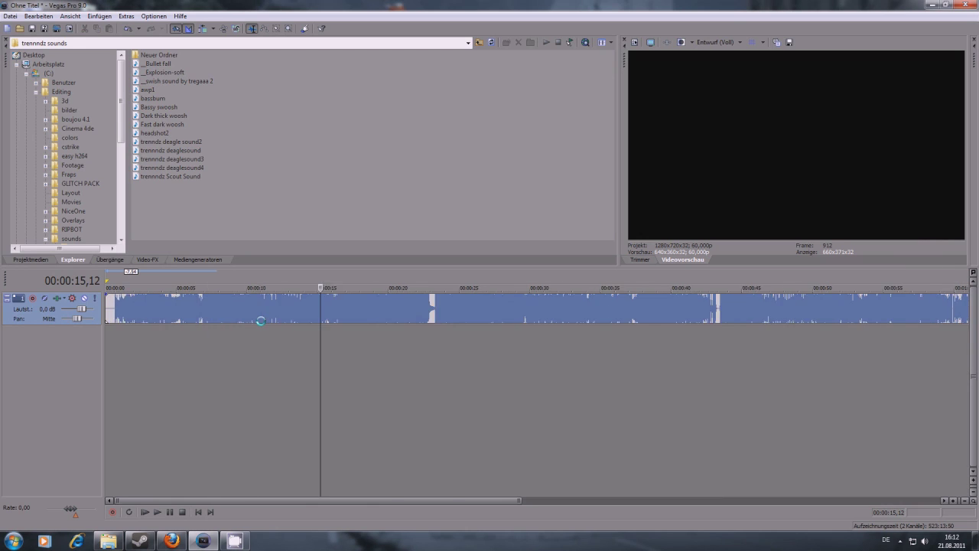
# - Drag the 5km4a1 clip from the Footage folder onto a new video track above the song
pyautogui.click(8, 15)
pyautogui.click(29, 38)
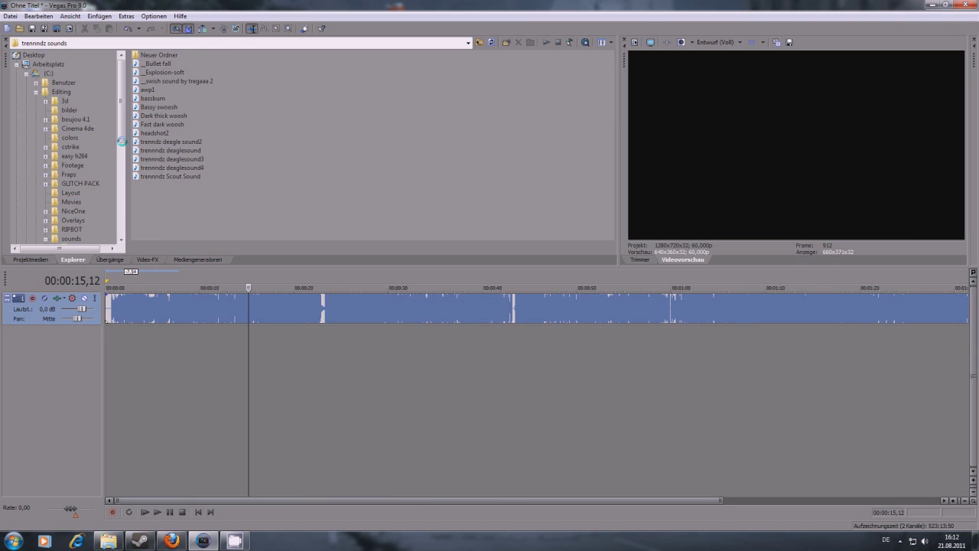
pyautogui.moveTo(120, 129); pyautogui.dragTo(120, 137)
pyautogui.click(73, 145)
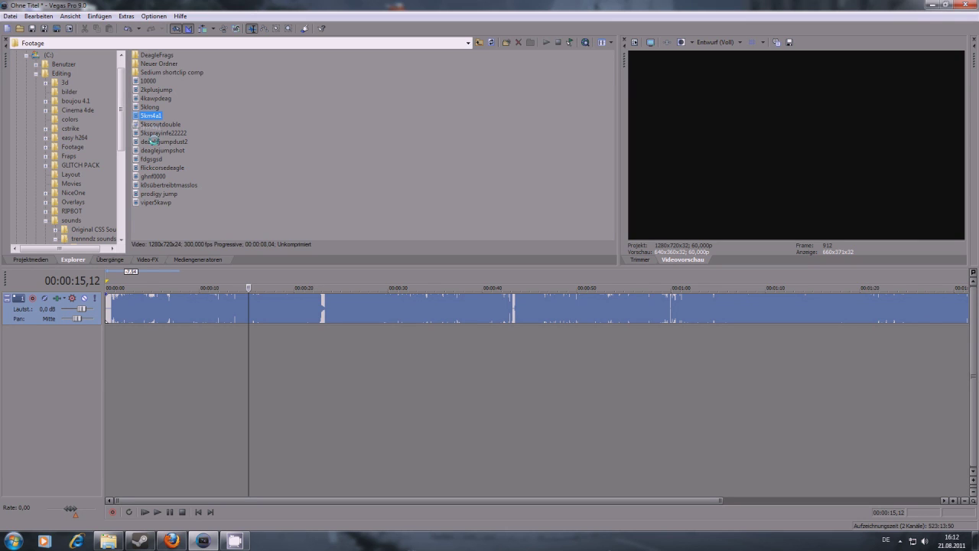
pyautogui.moveTo(126, 294); pyautogui.dragTo(120, 287)
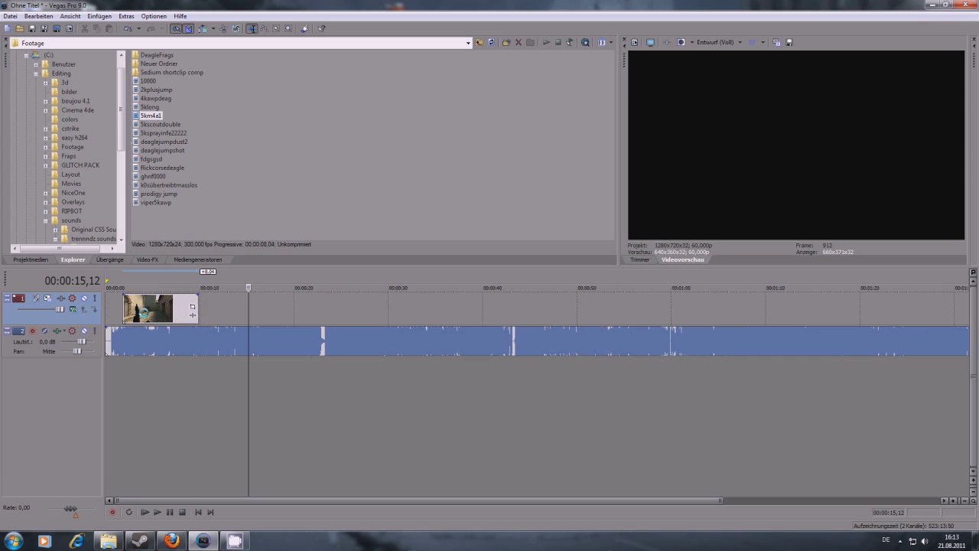
# - Zoom in and loop-select around 45 seconds to place the cursor on the song's drop
pyautogui.click(174, 367)
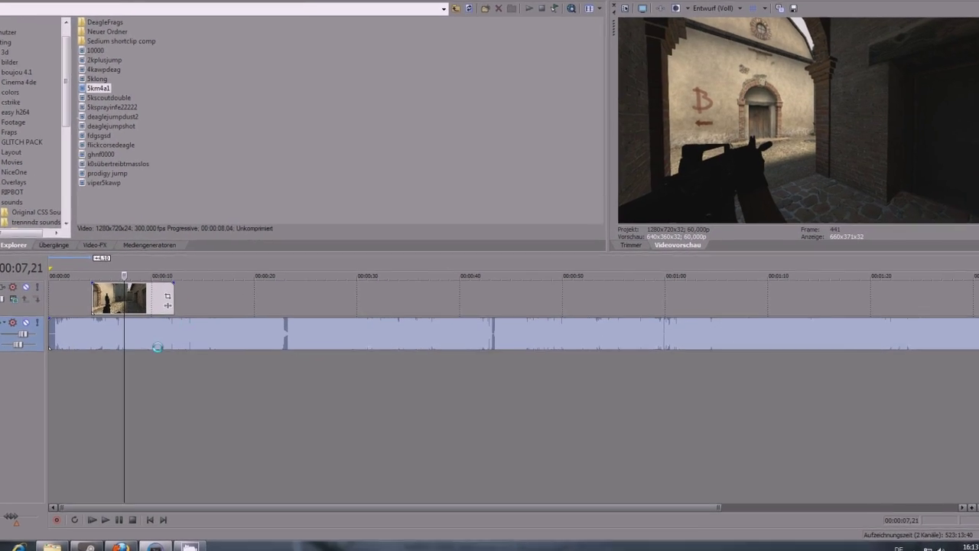
pyautogui.moveTo(124, 378); pyautogui.dragTo(454, 358)
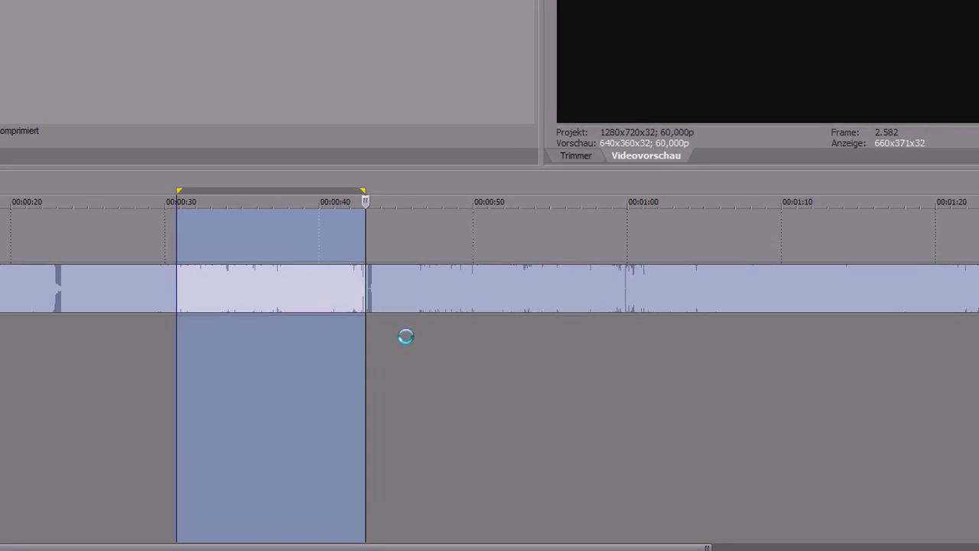
pyautogui.scroll(5, 454, 357)
pyautogui.scroll(2, 414, 328)
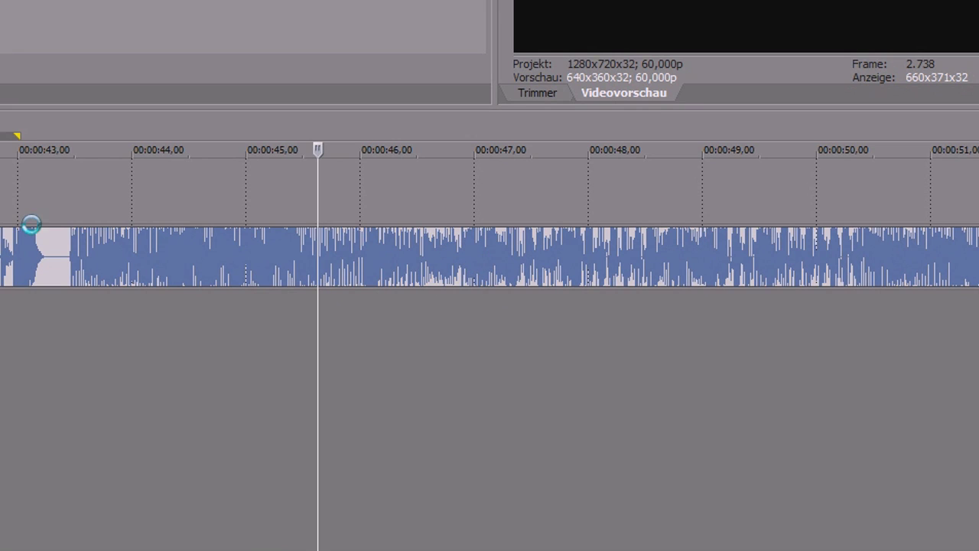
pyautogui.moveTo(21, 185); pyautogui.dragTo(340, 199)
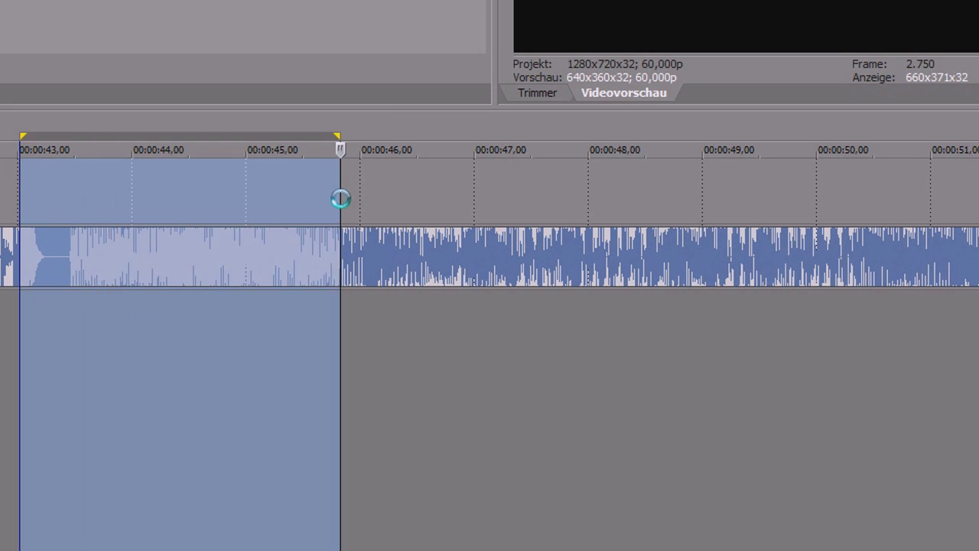
pyautogui.moveTo(262, 204); pyautogui.dragTo(333, 205)
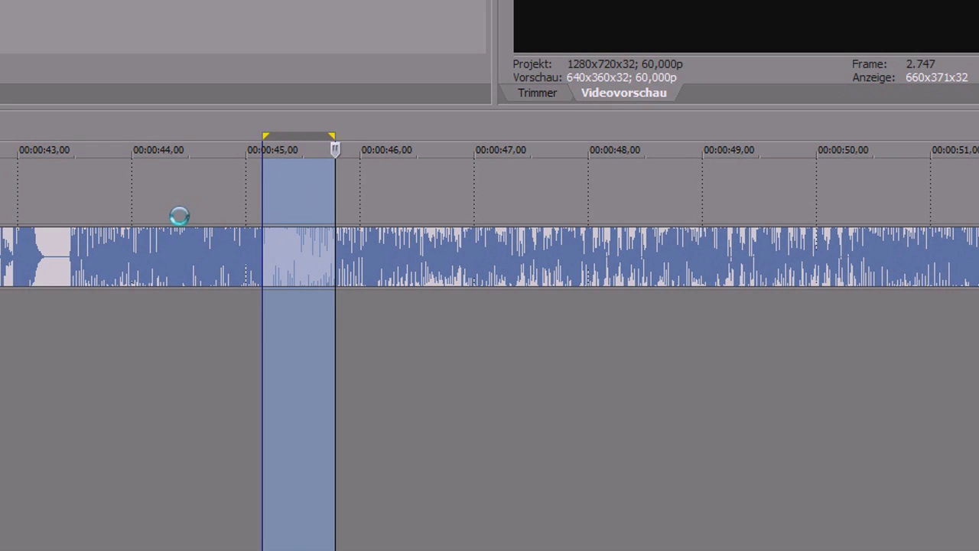
pyautogui.moveTo(175, 199); pyautogui.dragTo(350, 213)
pyautogui.click(334, 203)
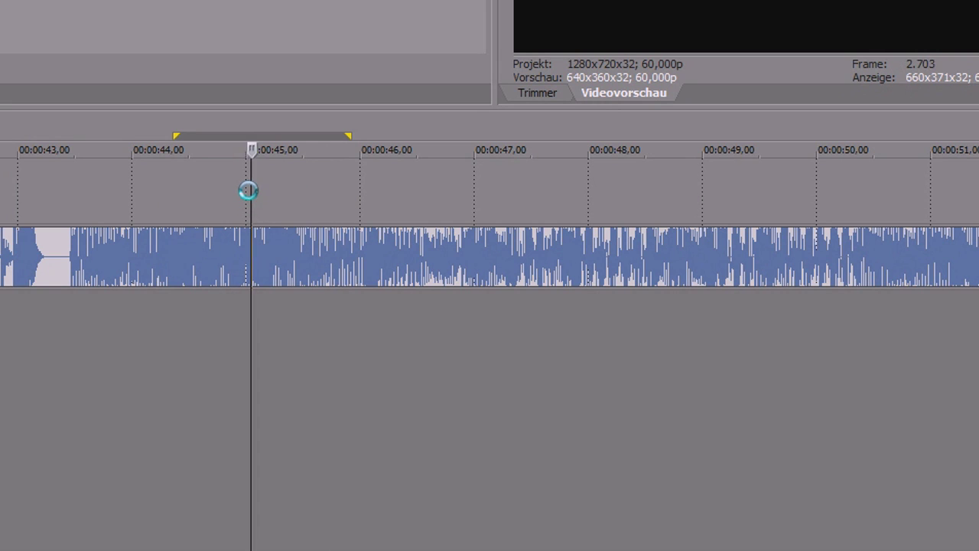
# - Delete the song's audio before the cursor at about 45 seconds
pyautogui.scroll(2, 423, 250)
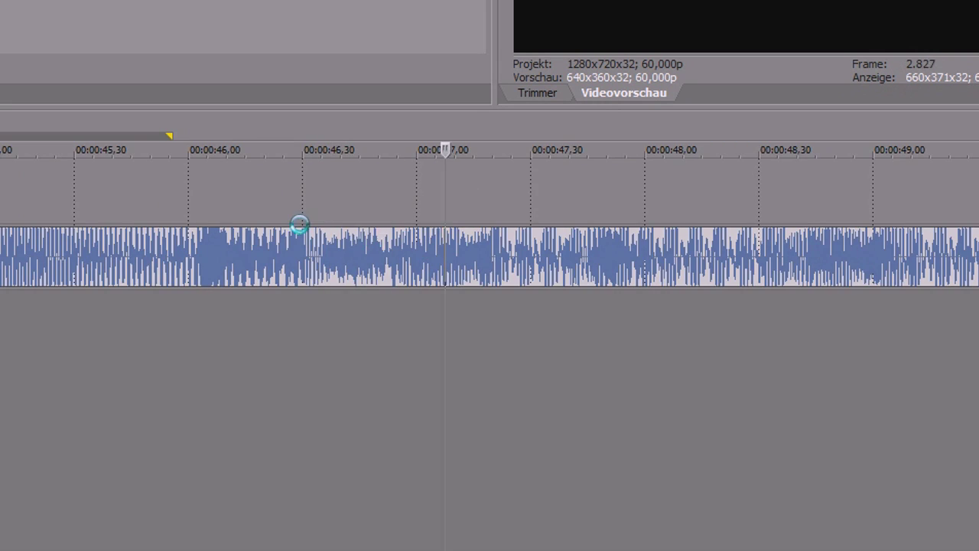
pyautogui.scroll(1, 448, 263)
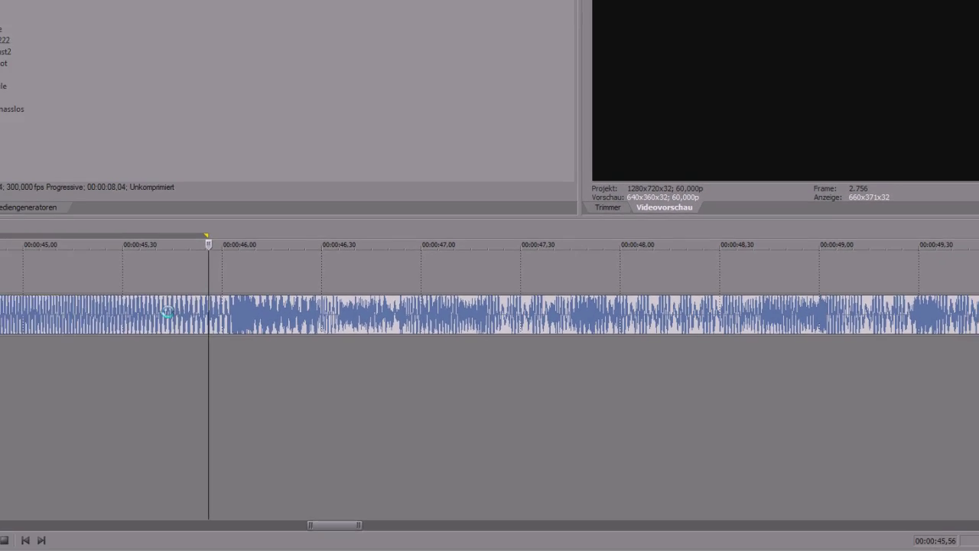
pyautogui.press('Delete')
pyautogui.scroll(-5, 595, 361)
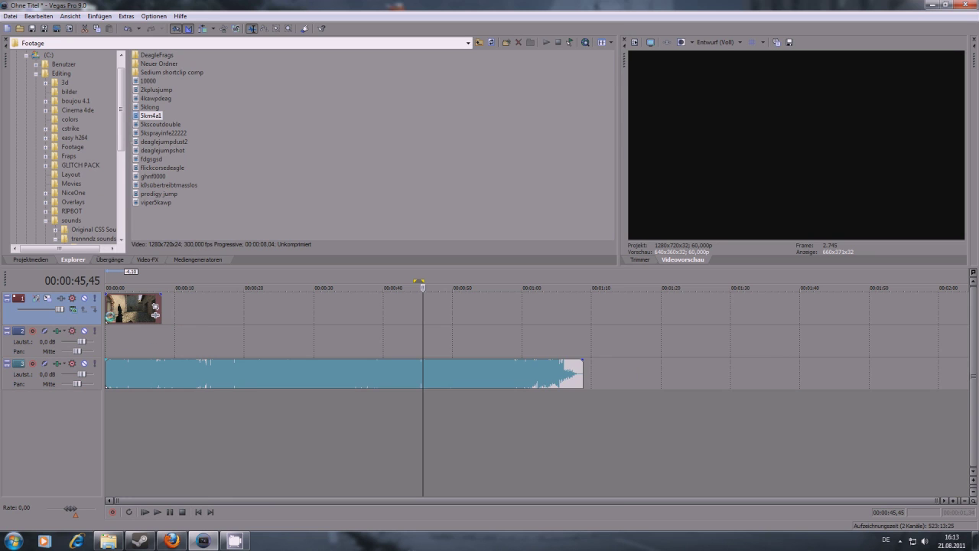
# - Play from the start and drop unnamed beat markers 1–3 with M
pyautogui.click(112, 348)
pyautogui.scroll(10, 111, 347)
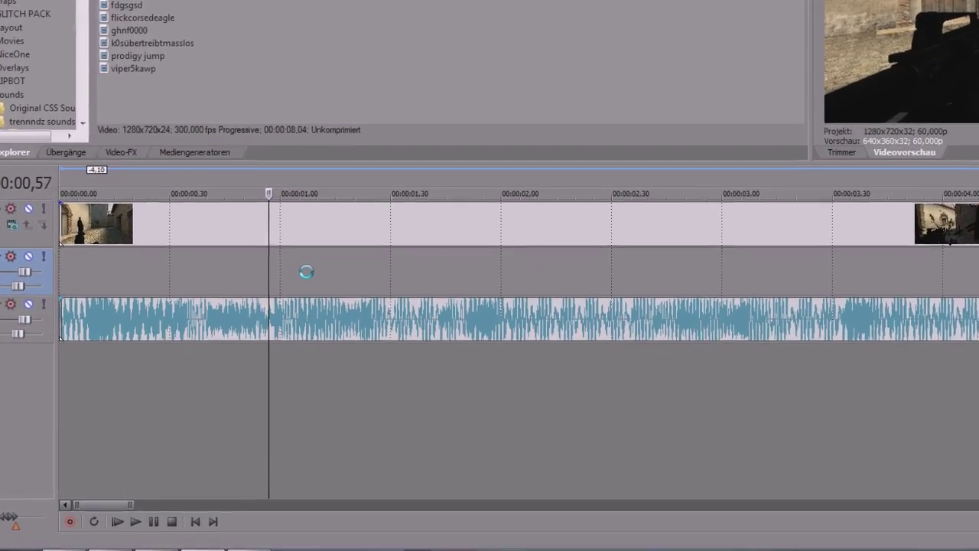
pyautogui.scroll(3, 312, 259)
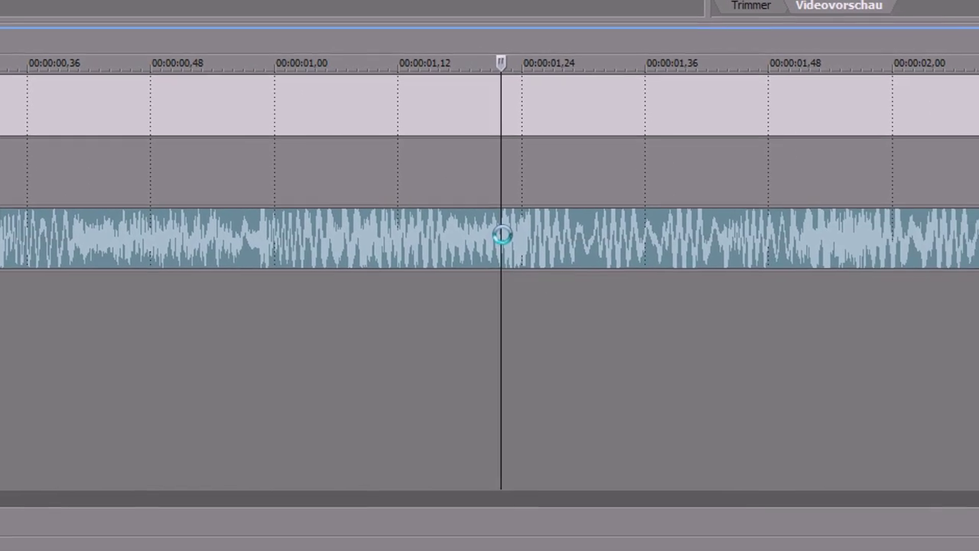
pyautogui.press('m')
pyautogui.press('Return')
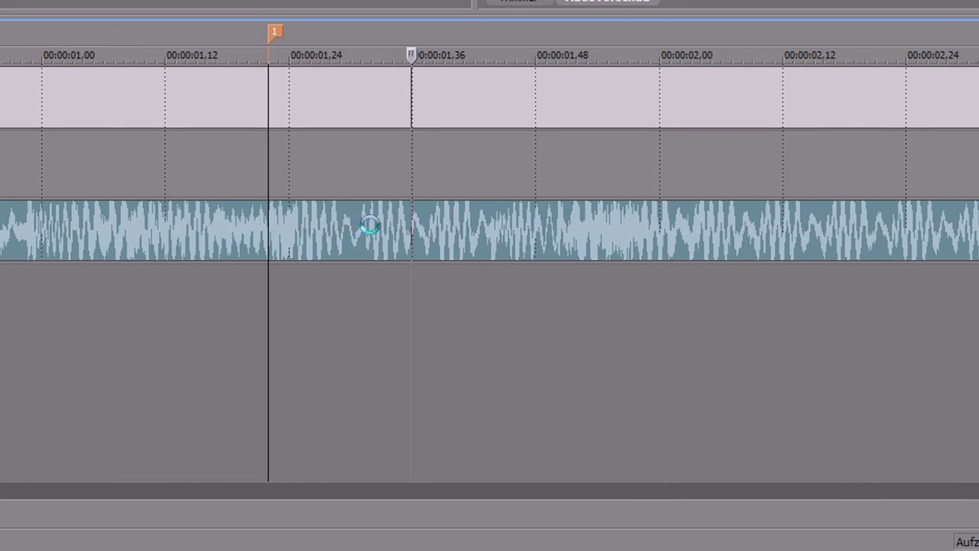
pyautogui.hotkey('ctrl', 'Left')
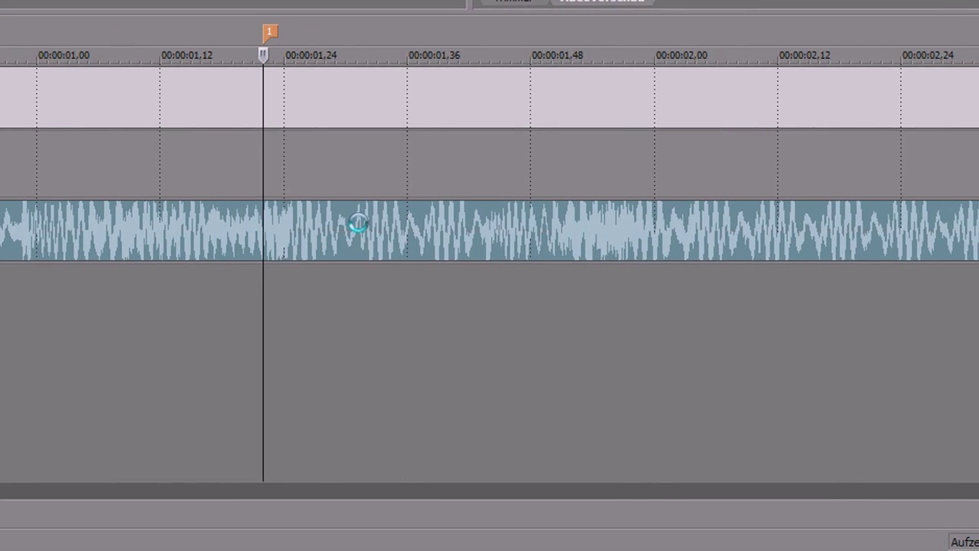
pyautogui.press('m')
pyautogui.press('Return')
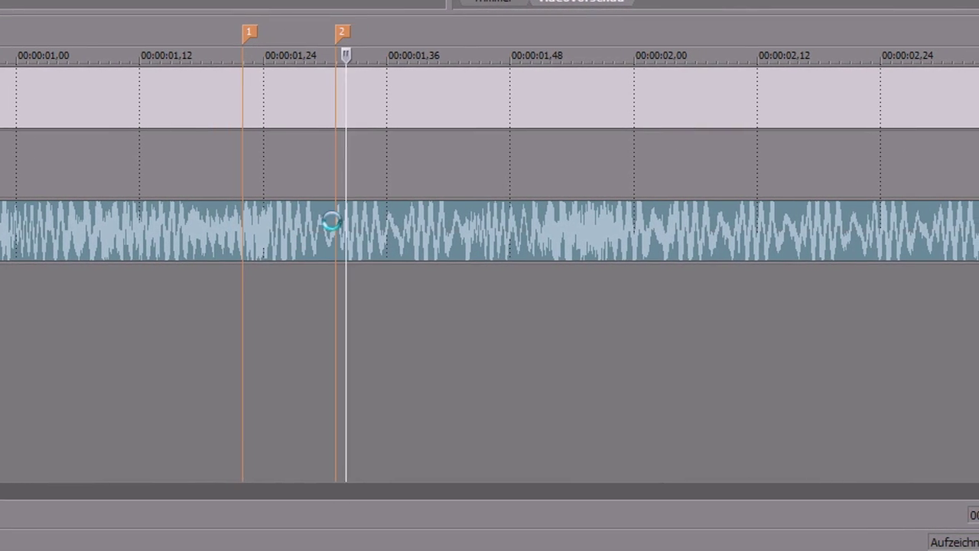
pyautogui.press('m')
pyautogui.press('Return')
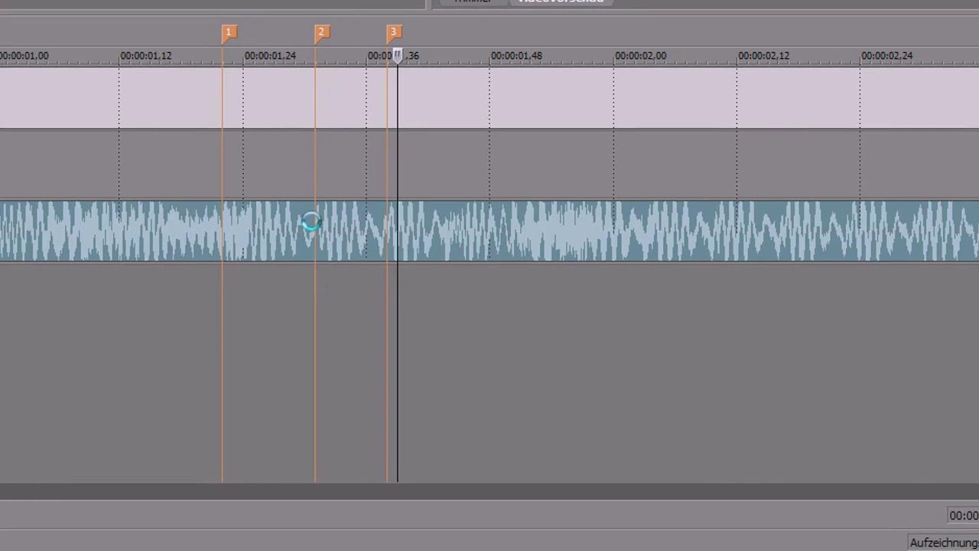
# - Keep dropping beat markers 4 through 11 on the following beats
pyautogui.press('m')
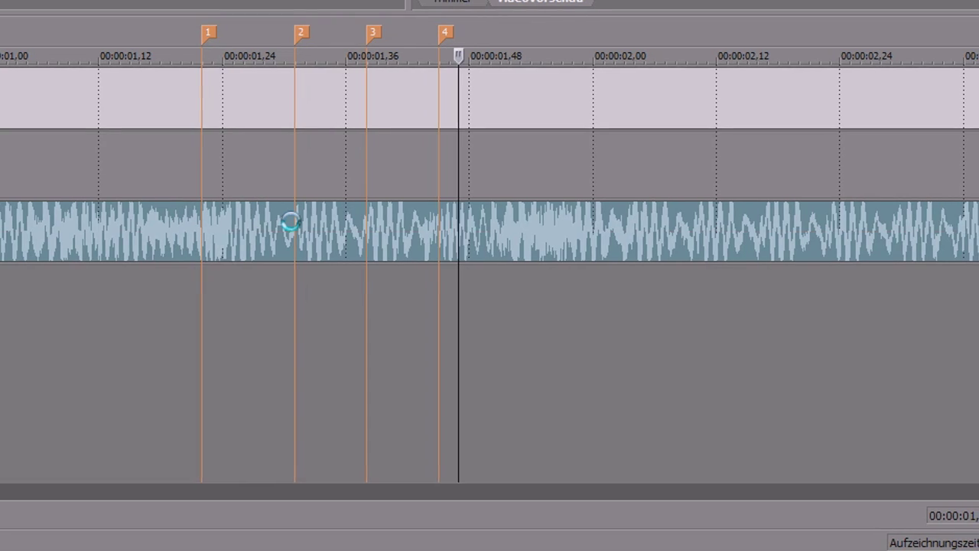
pyautogui.press('m')
pyautogui.press('Return')
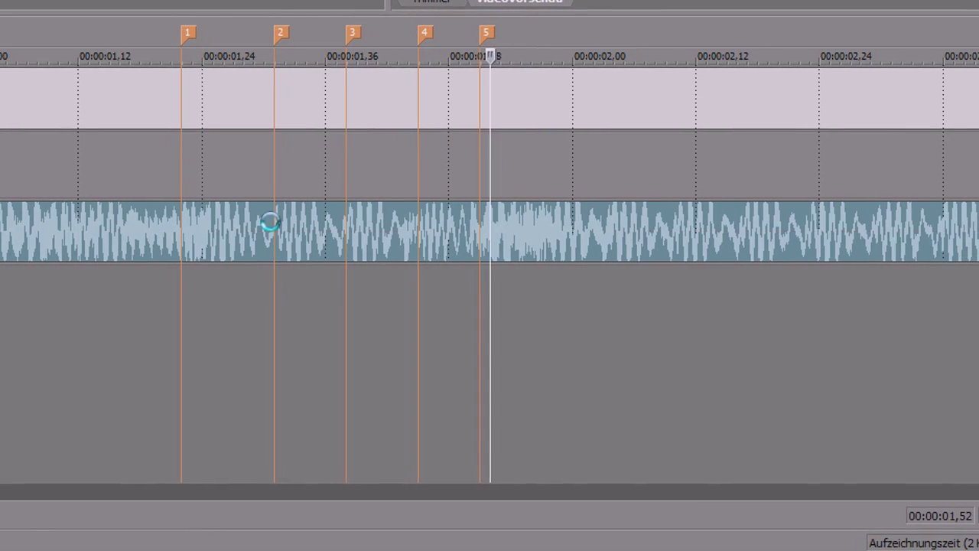
pyautogui.press('m')
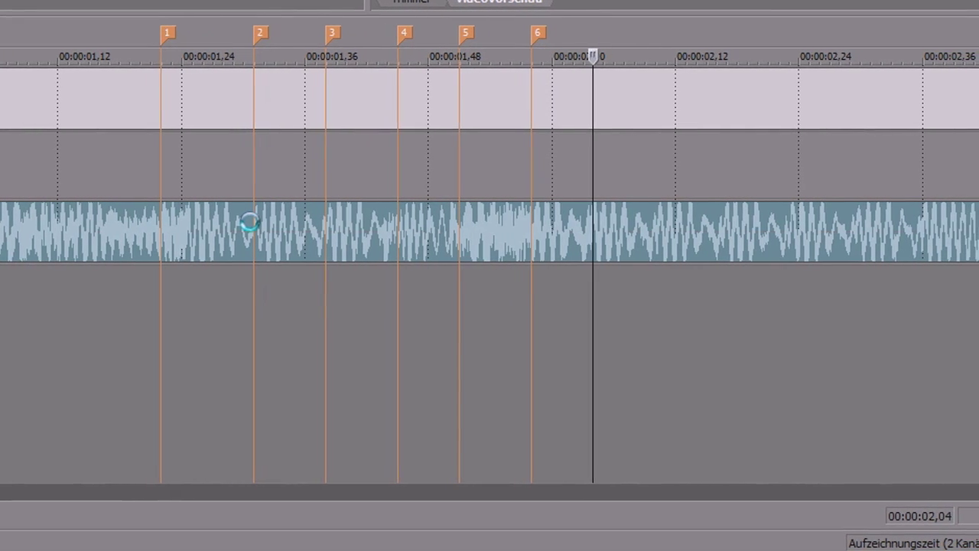
pyautogui.press('m')
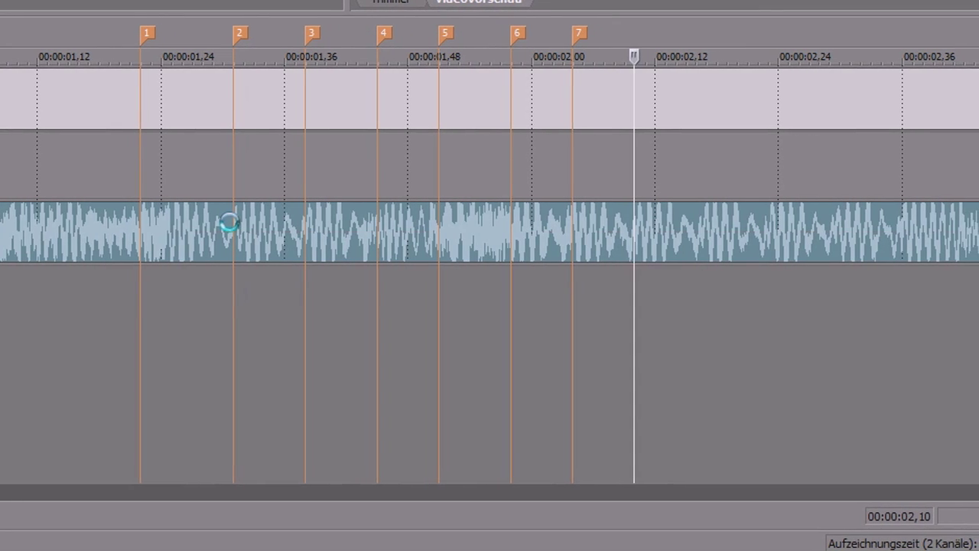
pyautogui.press('m')
pyautogui.press('m')
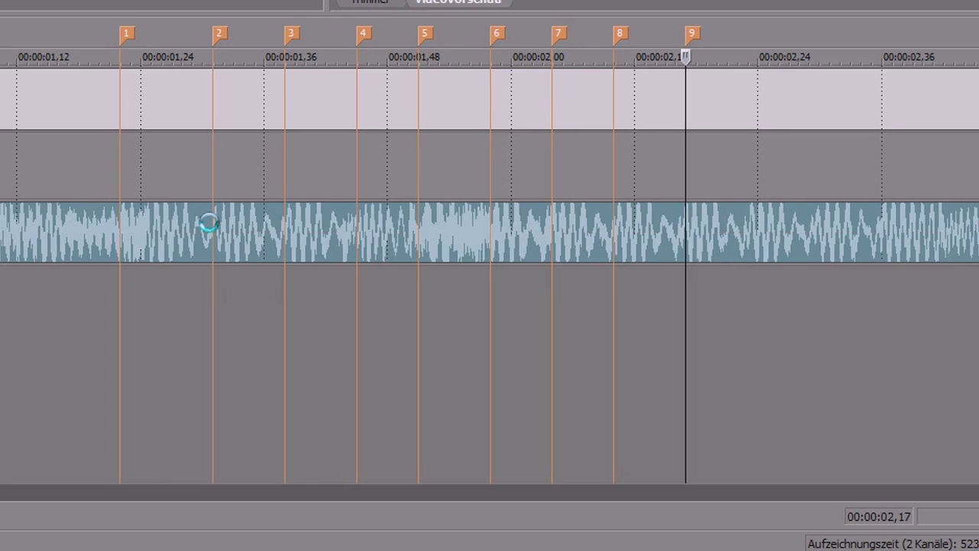
pyautogui.press('m')
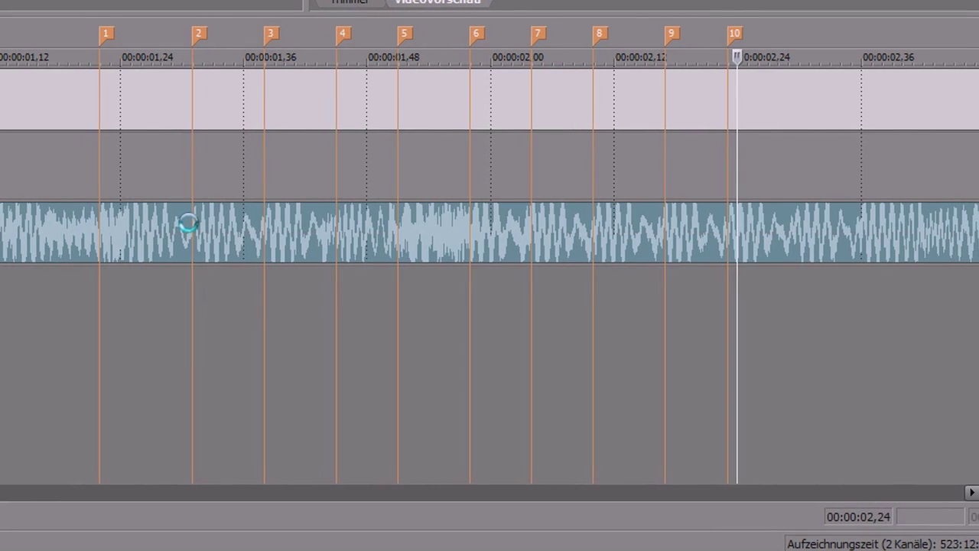
pyautogui.press('m')
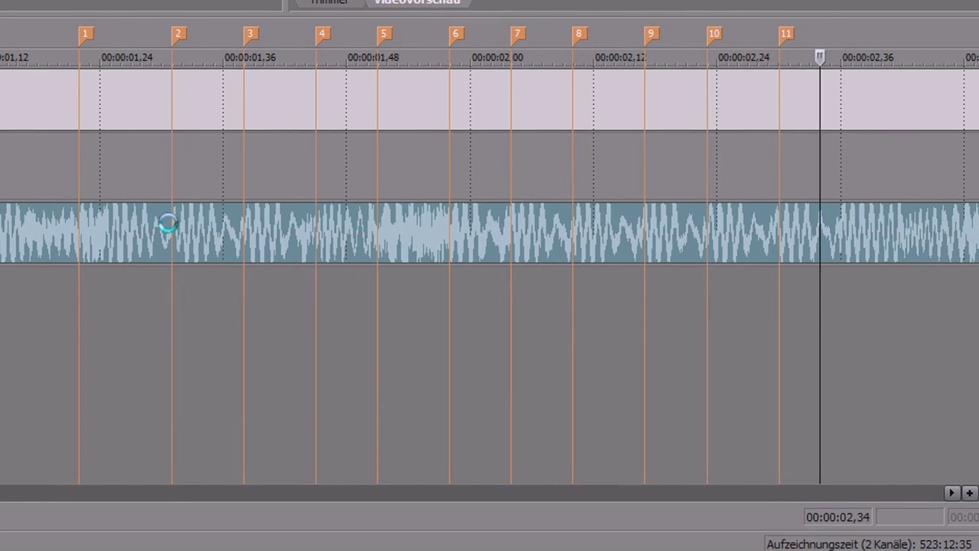
pyautogui.press('m')
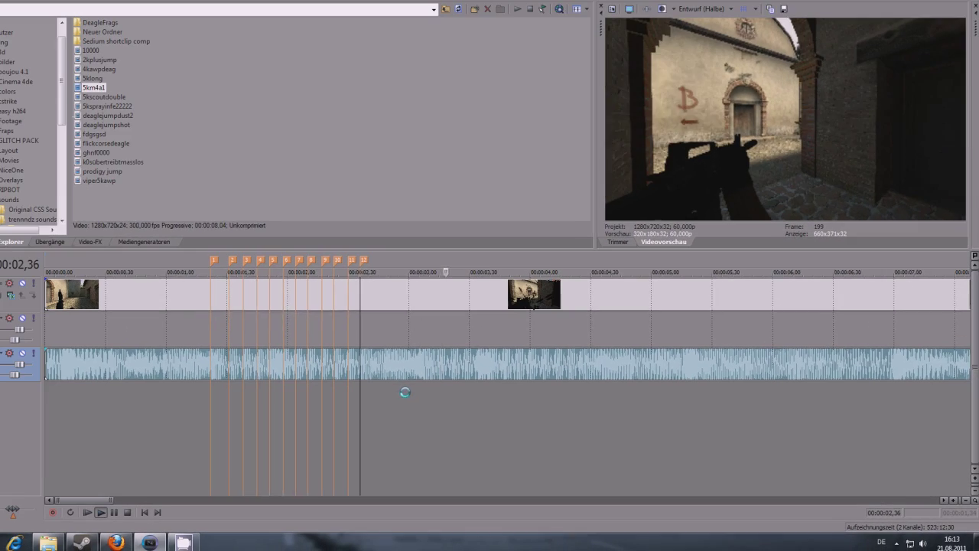
# - Split the gameplay clip at the cut point and delete its unwanted opening
pyautogui.press('space')
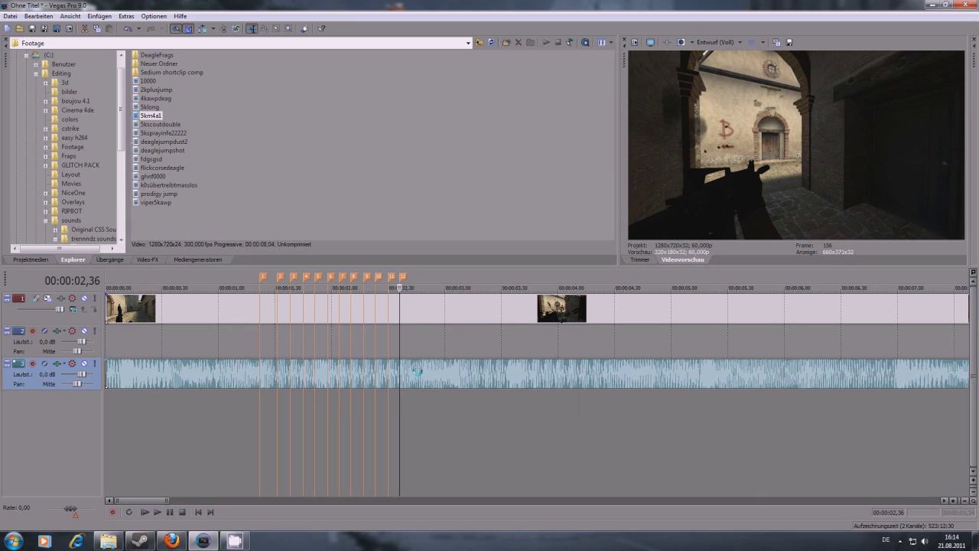
pyautogui.click(254, 410)
pyautogui.press('space')
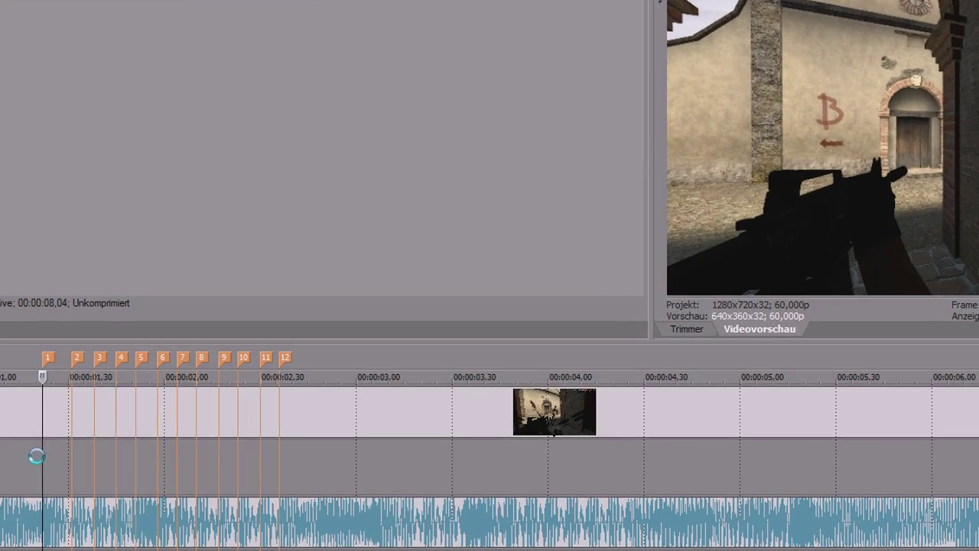
pyautogui.click(435, 432)
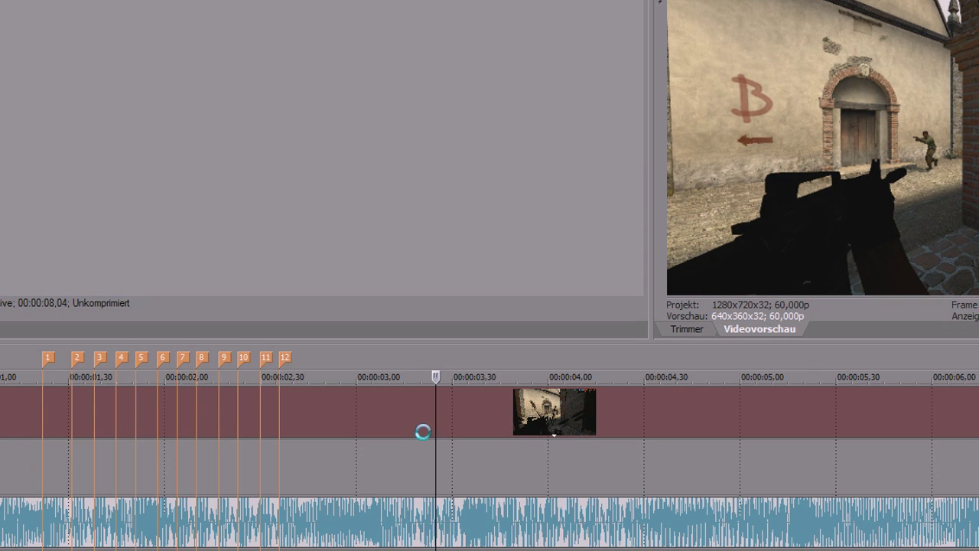
pyautogui.click(388, 408)
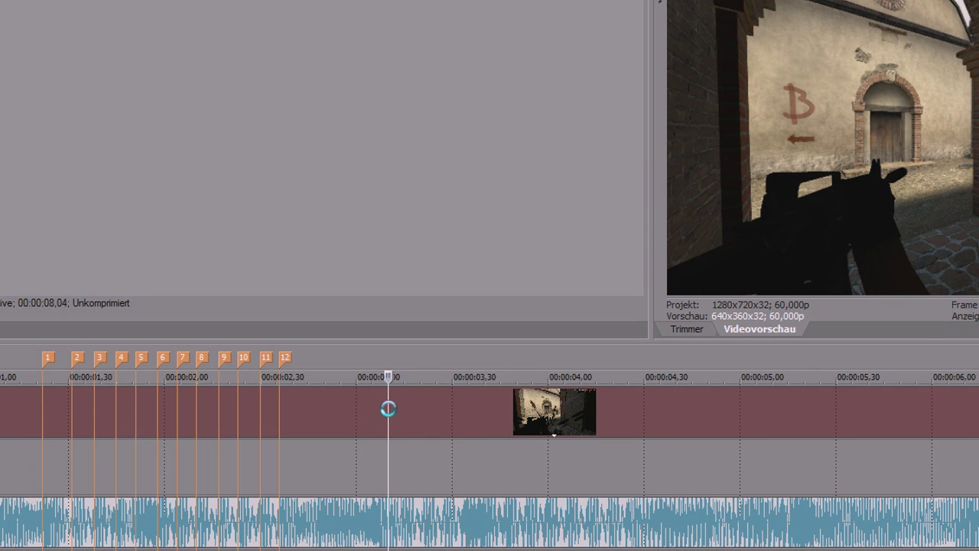
pyautogui.press('s')
pyautogui.click(340, 407)
pyautogui.press('Delete')
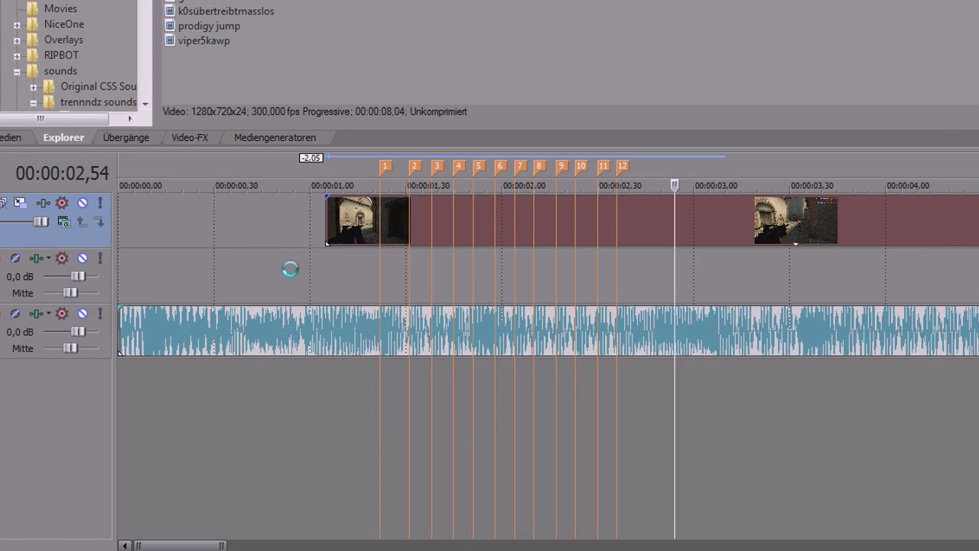
# - Delete the empty track with Track löschen
pyautogui.rightClick(290, 270)
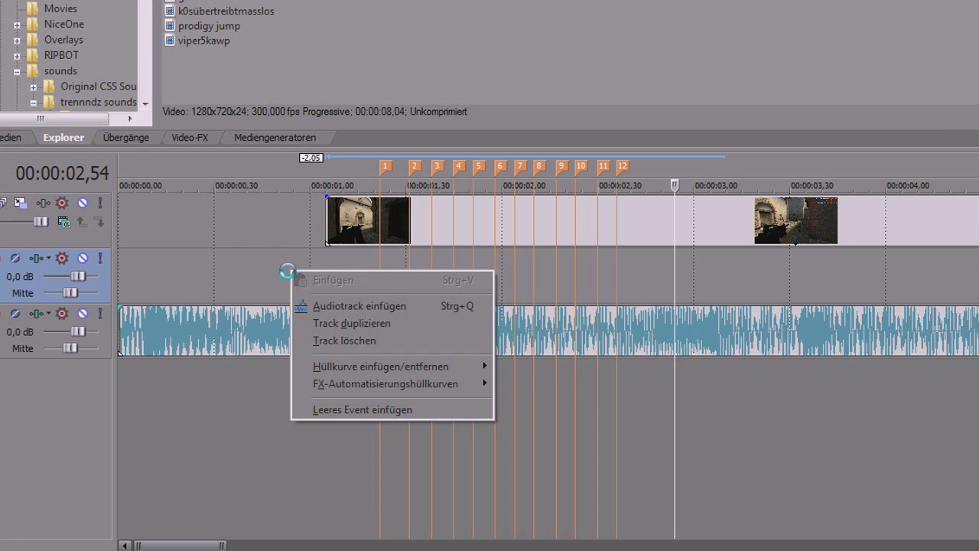
pyautogui.click(325, 338)
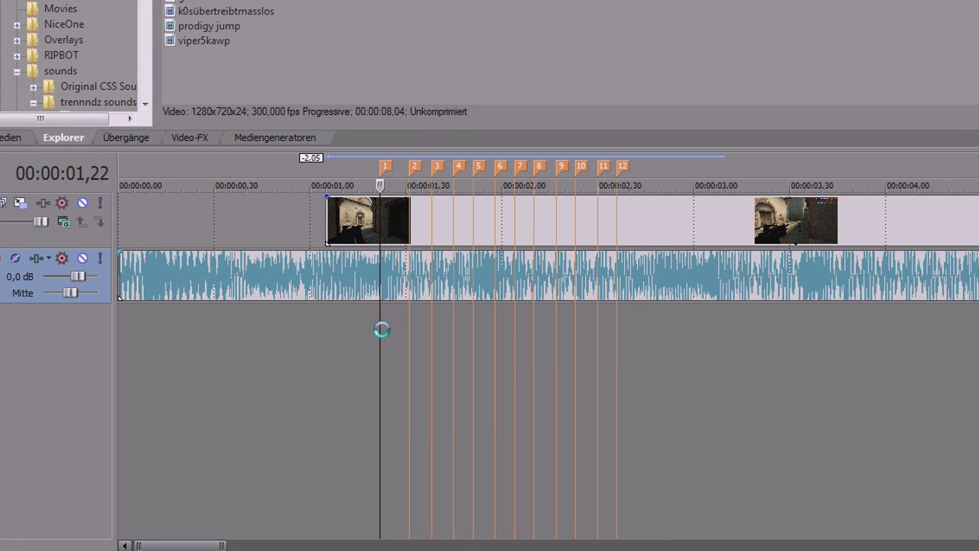
pyautogui.scroll(5, 381, 330)
pyautogui.scroll(-2, 612, 295)
# - Add a Geschwindigkeit (velocity) envelope to the video event
pyautogui.moveTo(493, 227); pyautogui.dragTo(537, 230)
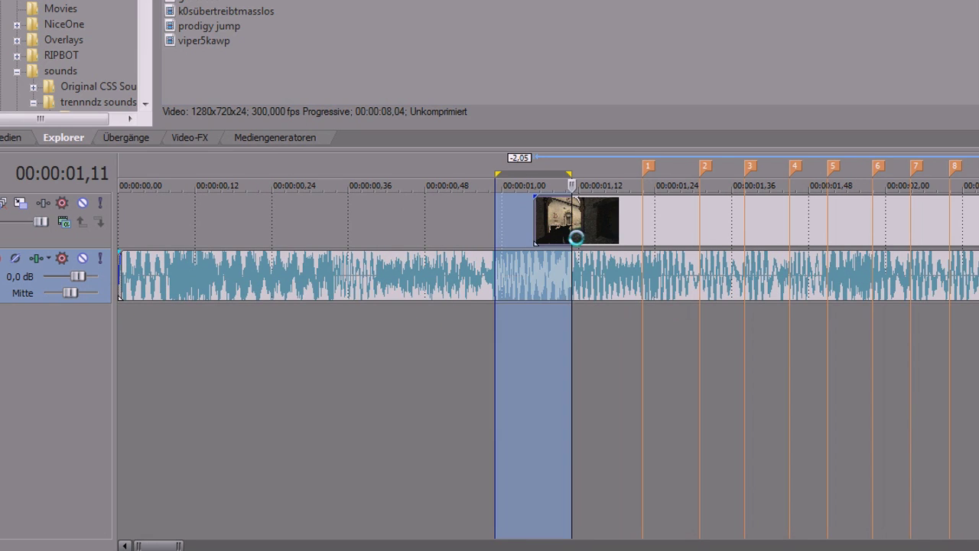
pyautogui.click(642, 218)
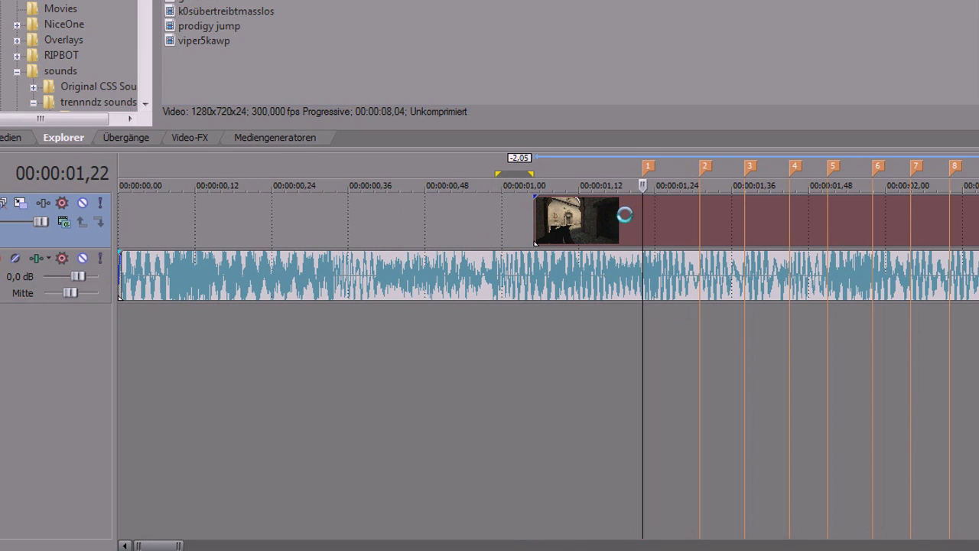
pyautogui.rightClick(626, 213)
pyautogui.click(933, 83)
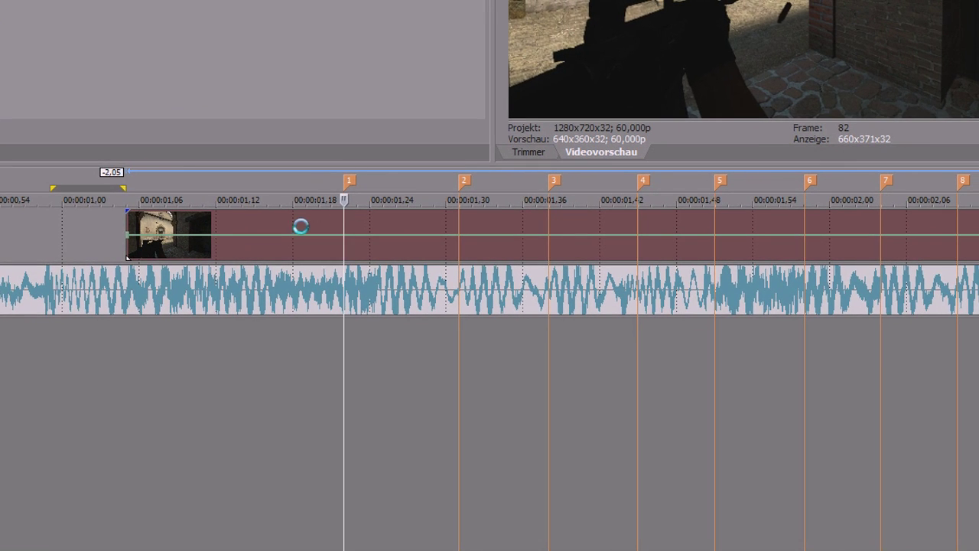
# - Set the velocity envelope to 300% before marker 1 and 10% from marker 1
pyautogui.doubleClick(261, 234)
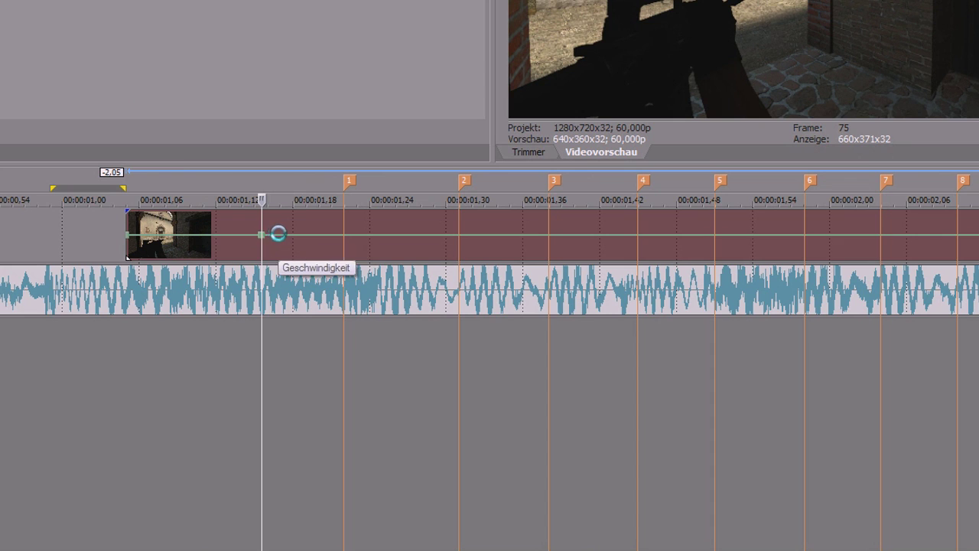
pyautogui.moveTo(271, 231); pyautogui.dragTo(219, 175)
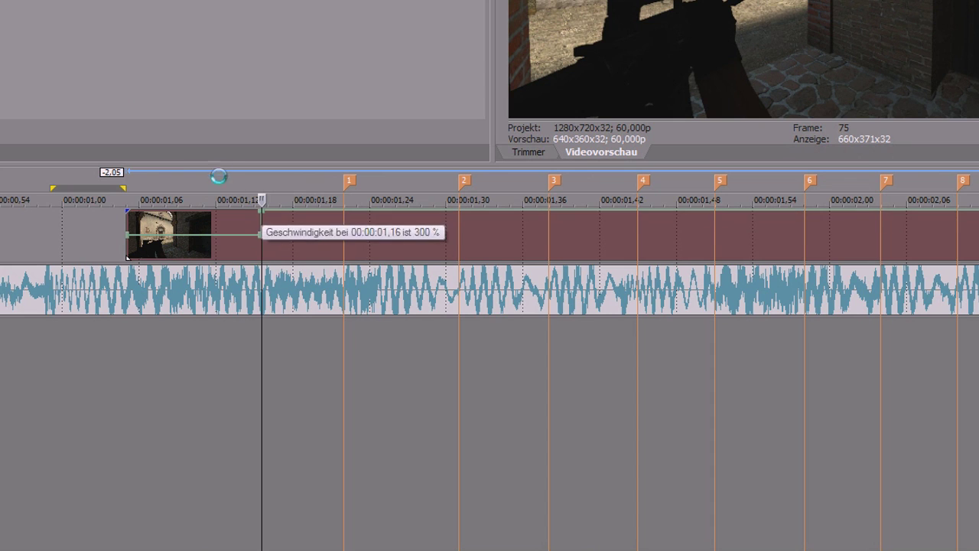
pyautogui.click(342, 210)
pyautogui.doubleClick(342, 210)
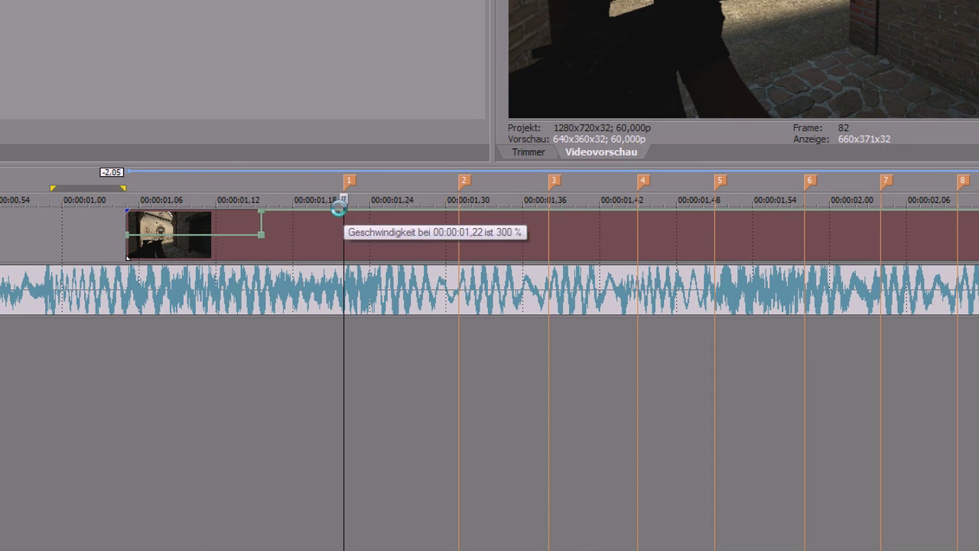
pyautogui.moveTo(339, 206); pyautogui.dragTo(330, 244)
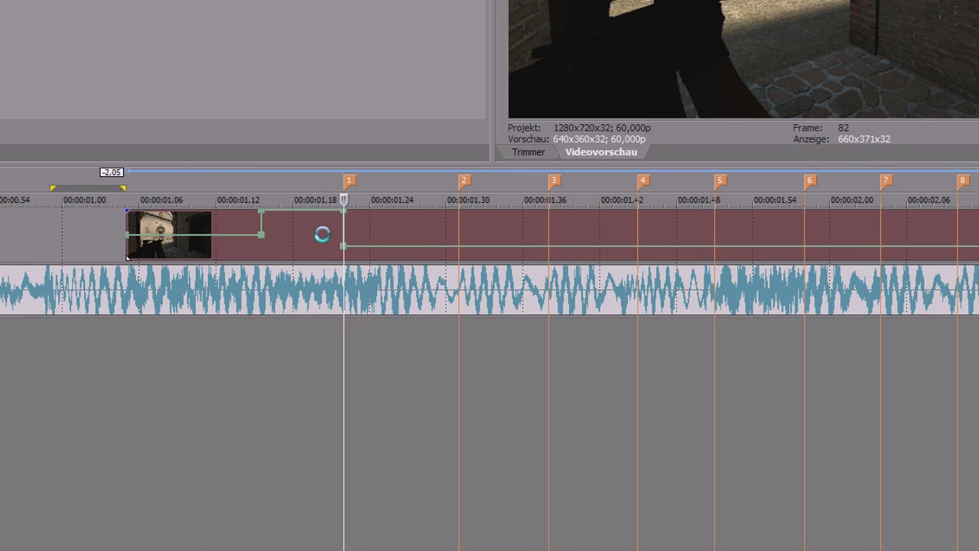
# - Raise the speed back to 300% before marker 2, then drop it to 10% at marker 2
pyautogui.click(395, 245)
pyautogui.moveTo(396, 245); pyautogui.dragTo(397, 243)
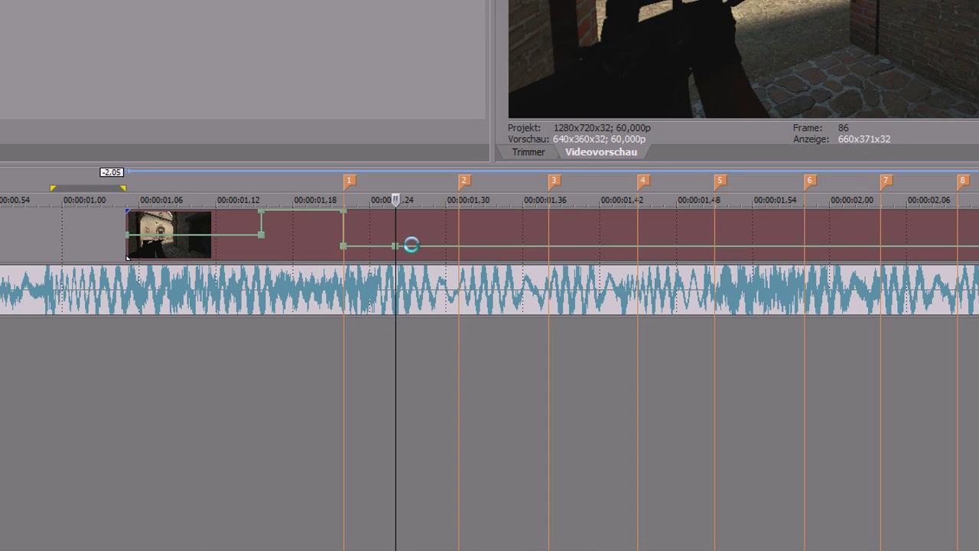
pyautogui.moveTo(410, 245); pyautogui.dragTo(454, 213)
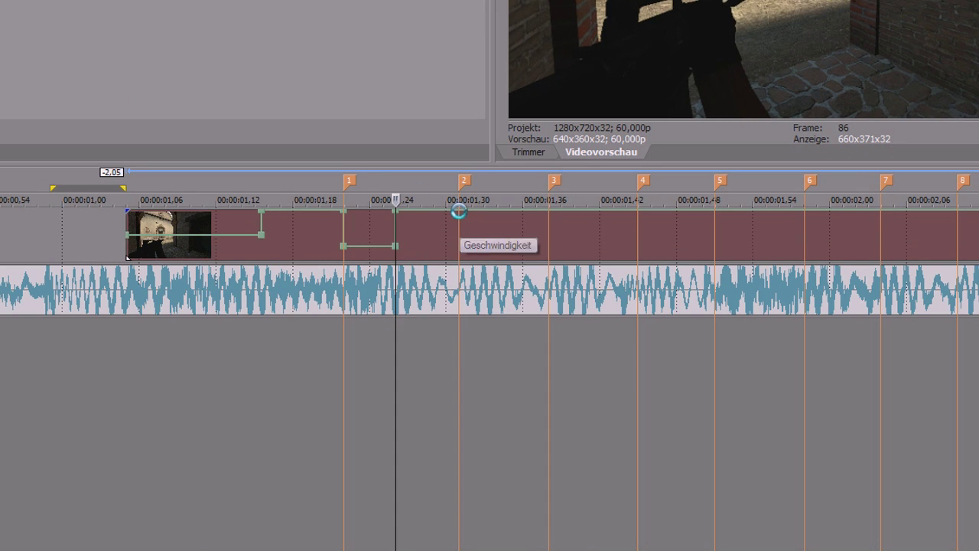
pyautogui.click(458, 212)
pyautogui.moveTo(473, 211); pyautogui.dragTo(451, 246)
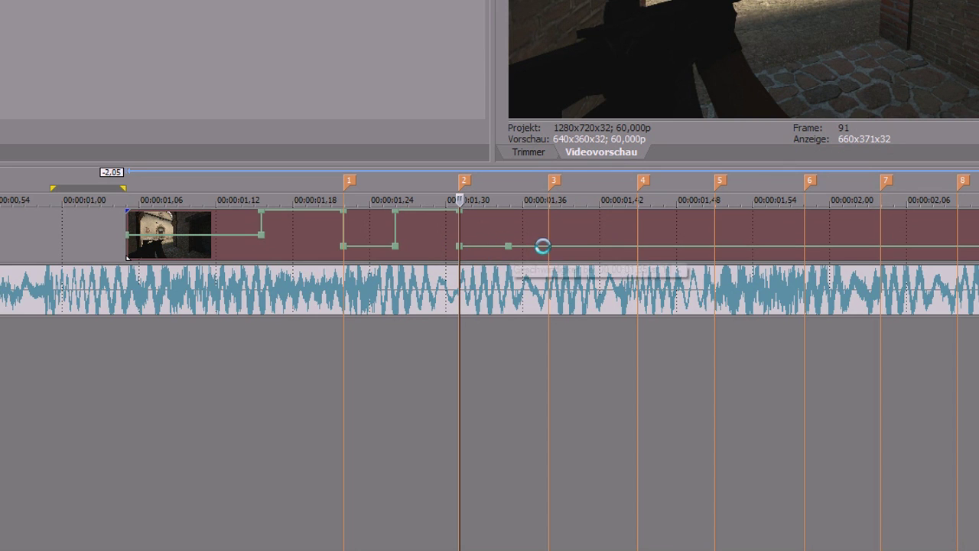
# - Repeat the 300%-to-10% velocity steps across markers 3 through 5
pyautogui.moveTo(548, 246); pyautogui.dragTo(471, 176)
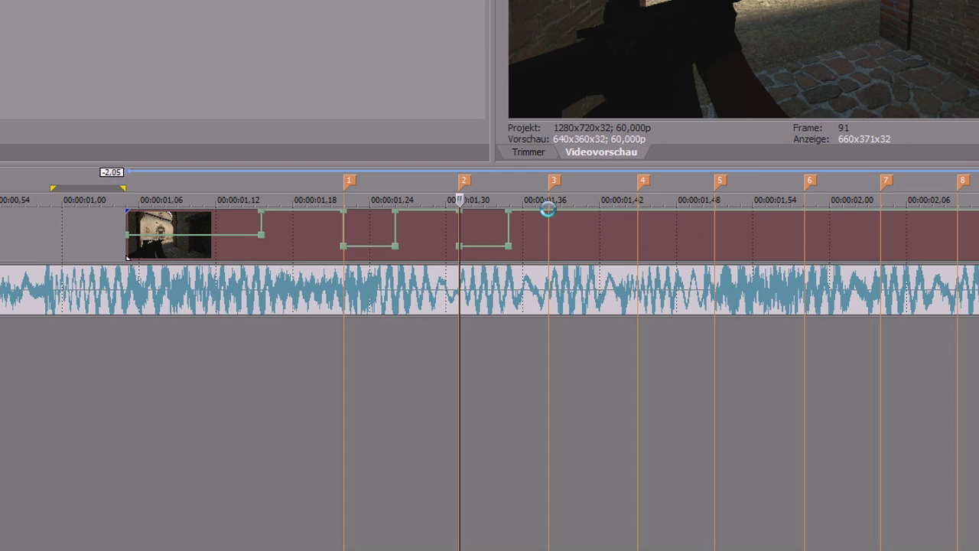
pyautogui.moveTo(549, 211); pyautogui.dragTo(540, 243)
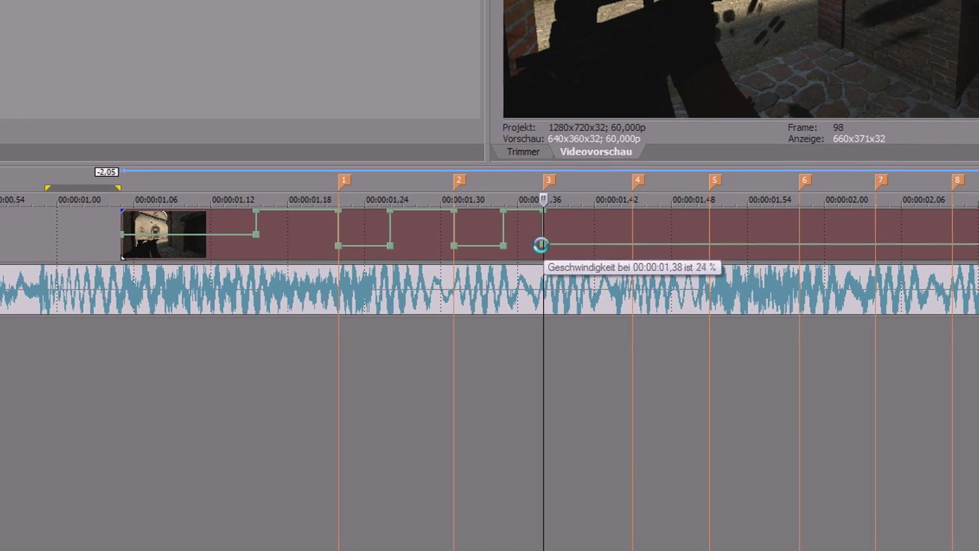
pyautogui.moveTo(612, 211)
pyautogui.mouseDown()
pyautogui.moveTo(594, 245)
pyautogui.moveTo(671, 207)
pyautogui.moveTo(647, 242)
pyautogui.mouseUp()
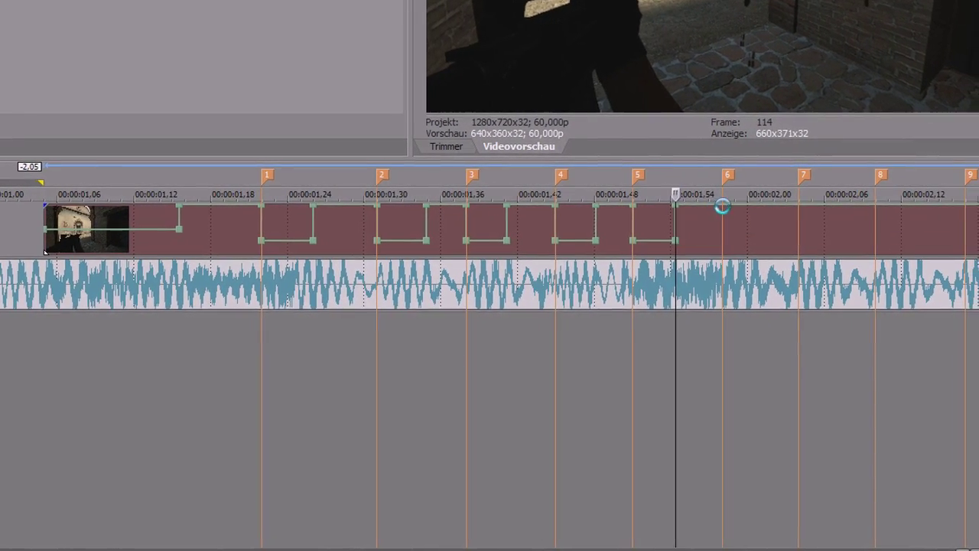
pyautogui.moveTo(721, 208); pyautogui.dragTo(712, 190)
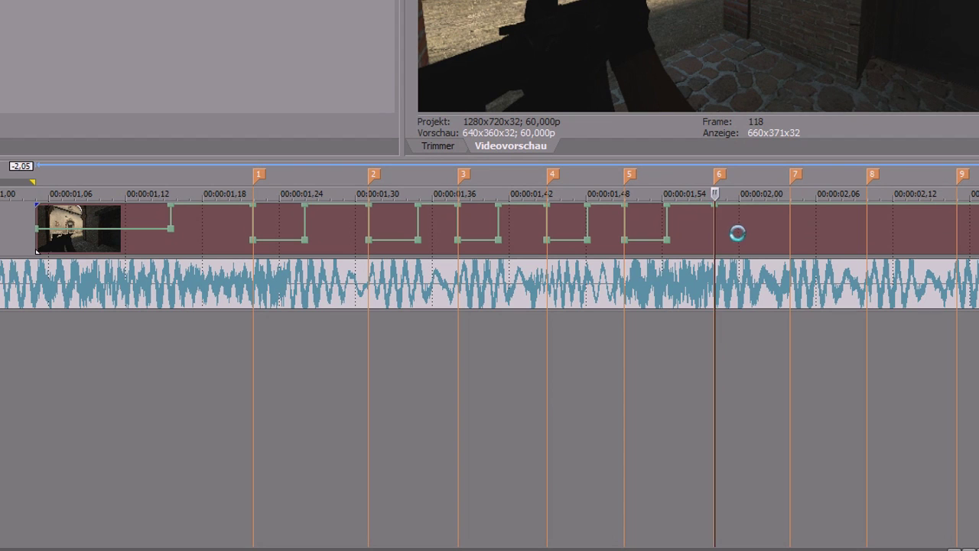
# - Extend the 10%/300% velocity pulses across markers 6–11, previewing with playback
pyautogui.scroll(-3, 668, 219)
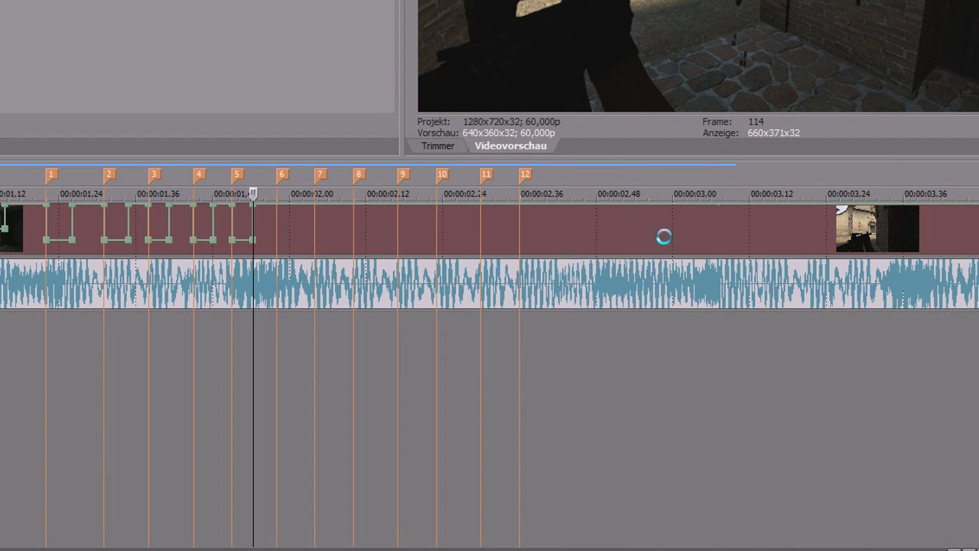
pyautogui.scroll(3, 459, 227)
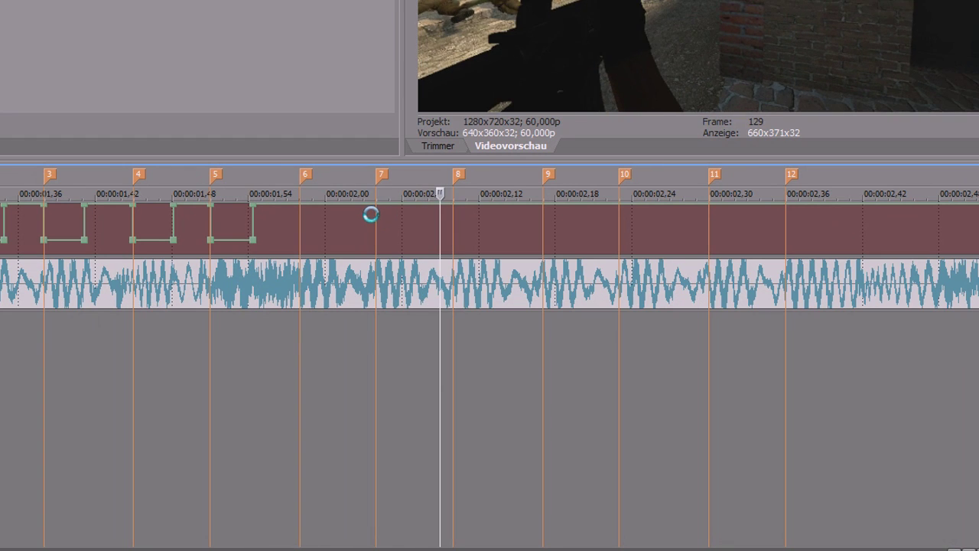
pyautogui.click(250, 222)
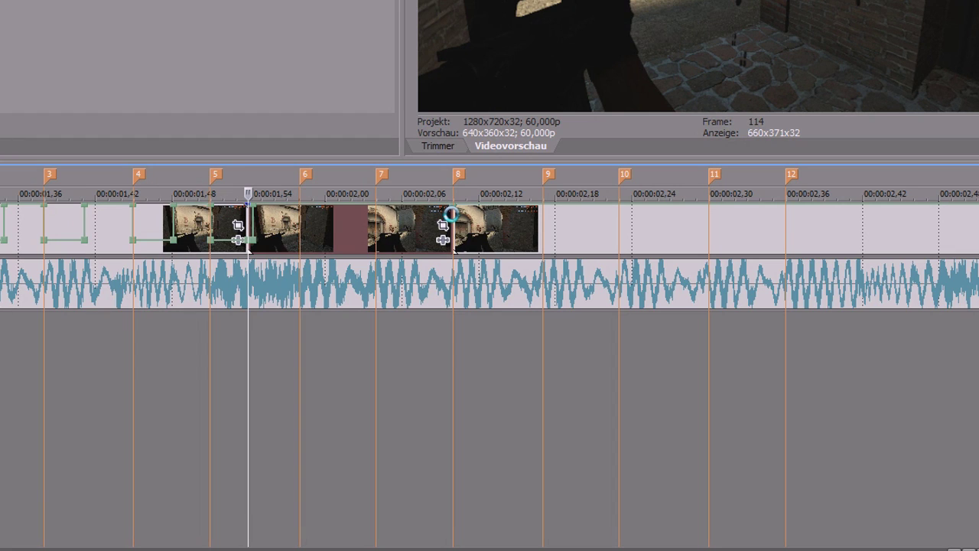
pyautogui.moveTo(452, 215); pyautogui.dragTo(312, 208)
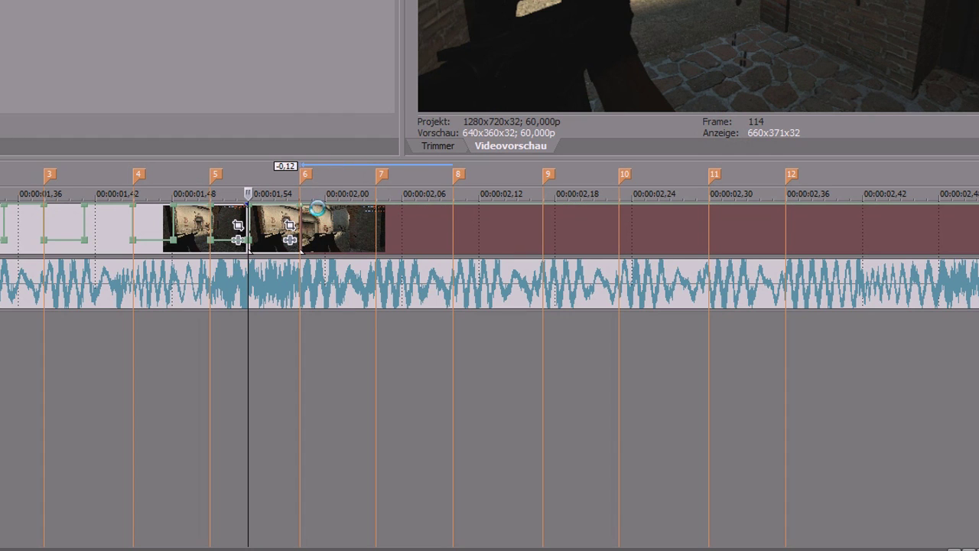
pyautogui.moveTo(317, 208); pyautogui.dragTo(300, 240)
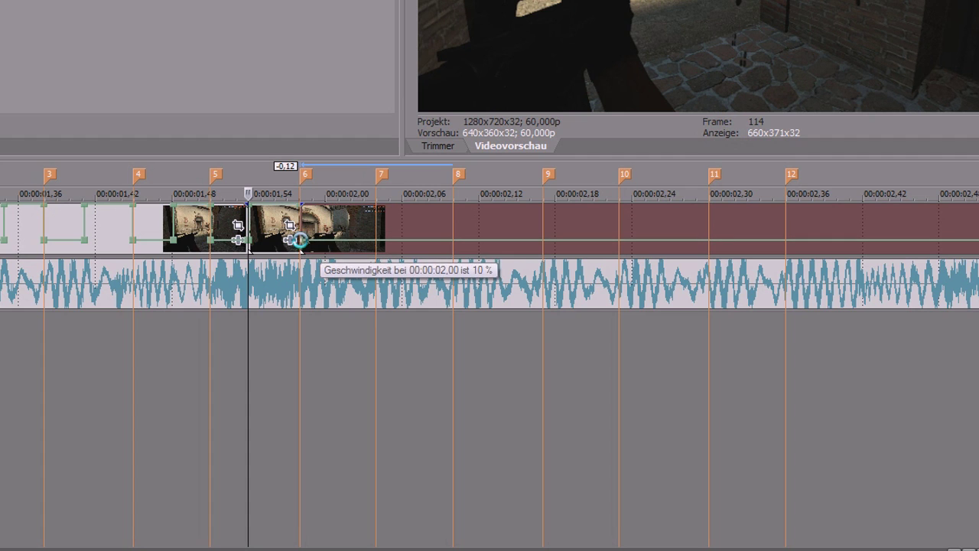
pyautogui.click(128, 363)
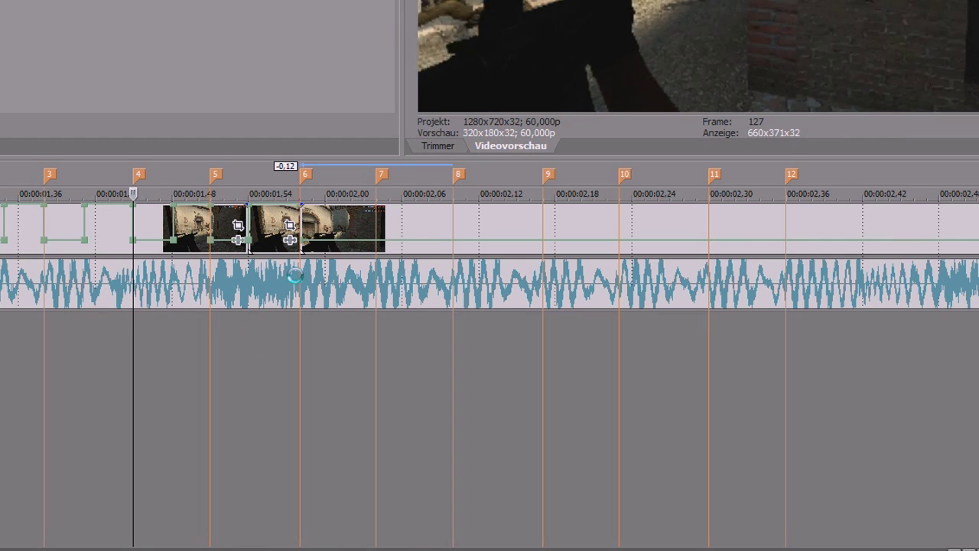
pyautogui.press('space')
pyautogui.press('space')
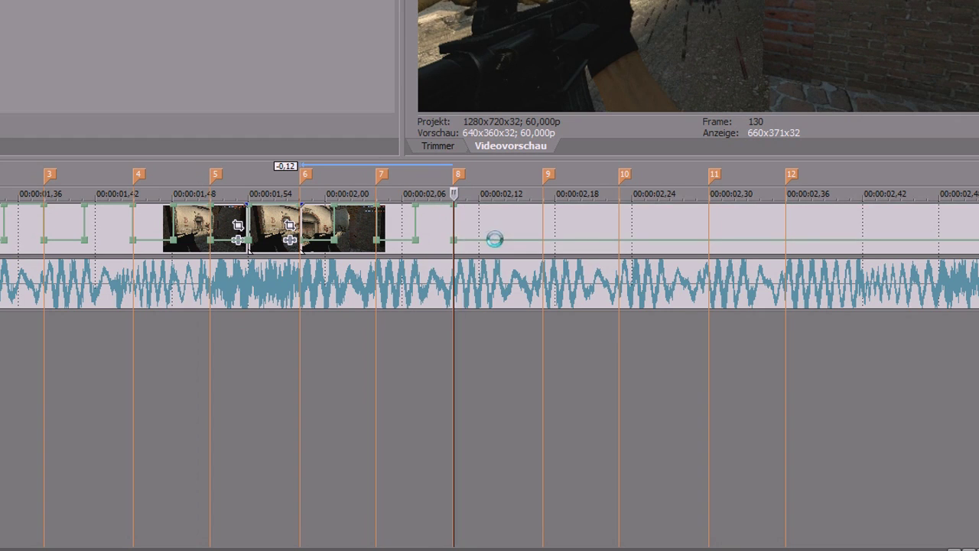
pyautogui.moveTo(569, 243); pyautogui.dragTo(712, 204)
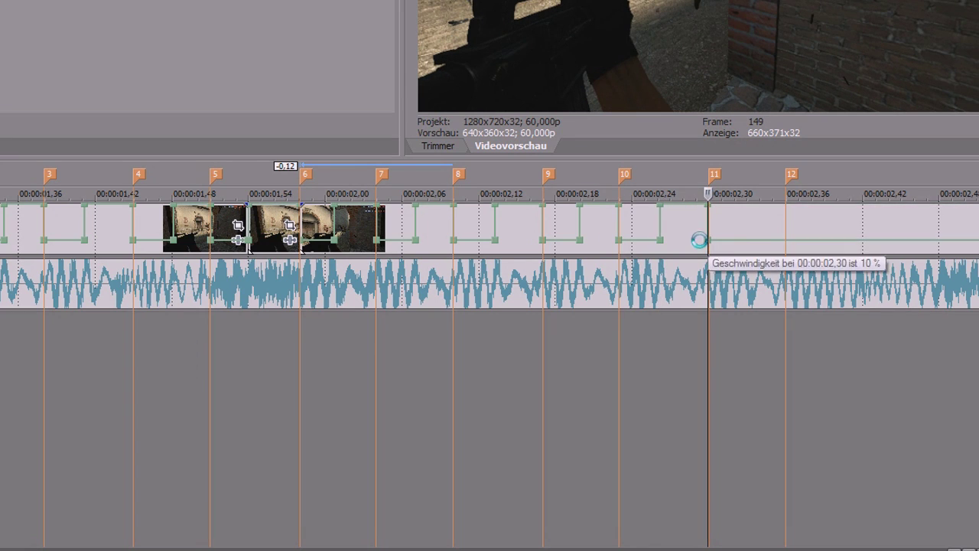
pyautogui.moveTo(699, 240); pyautogui.dragTo(728, 161)
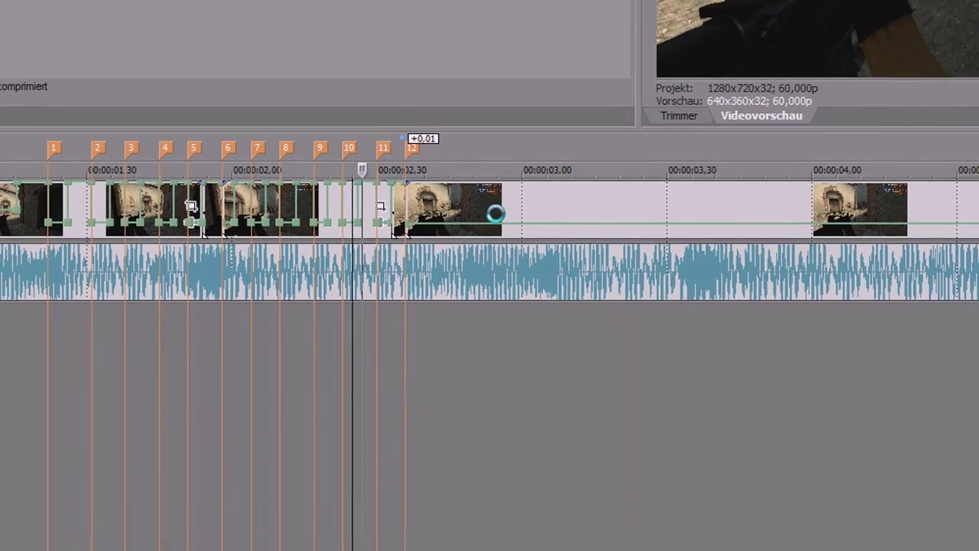
# - Split the video just after marker 12, delete the remainder, and fade it out
pyautogui.click(545, 264)
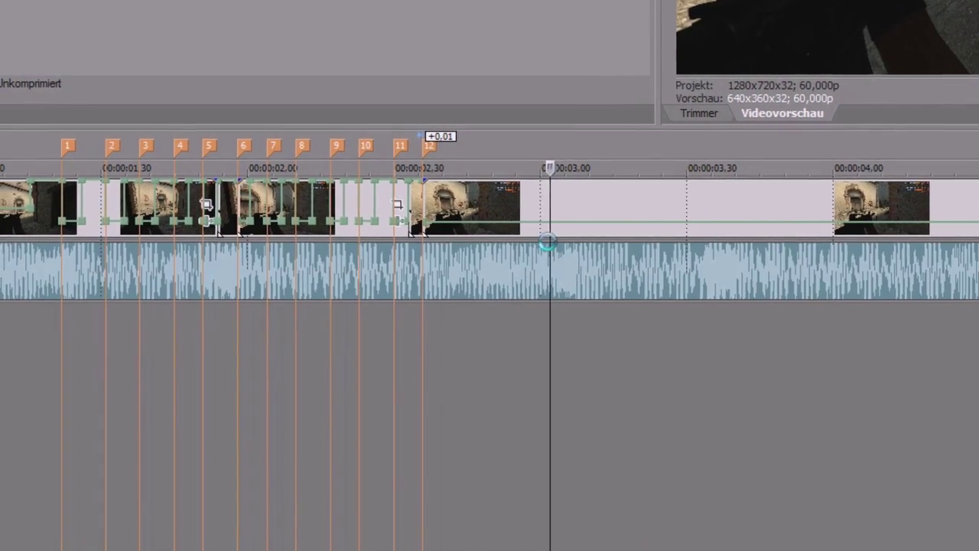
pyautogui.press('s')
pyautogui.press('Delete')
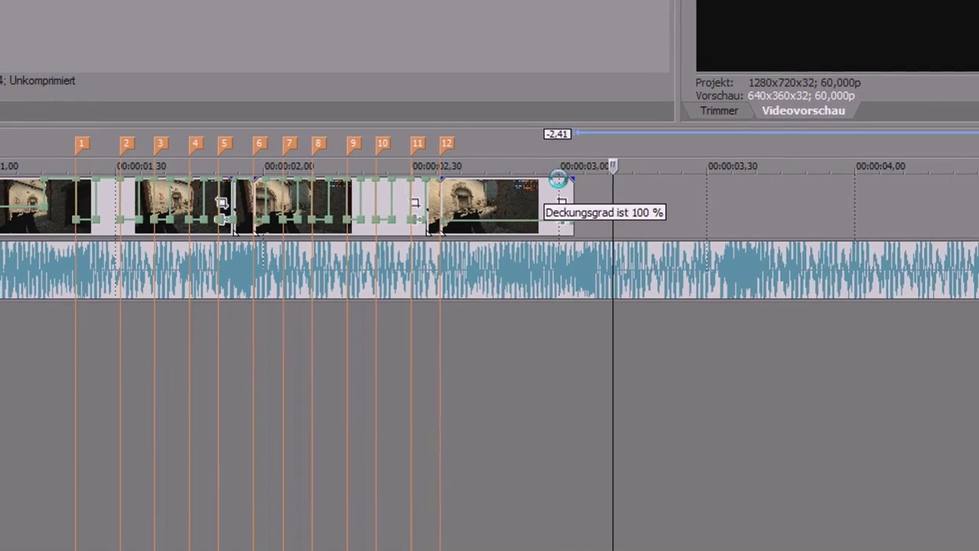
pyautogui.moveTo(558, 179); pyautogui.dragTo(493, 222)
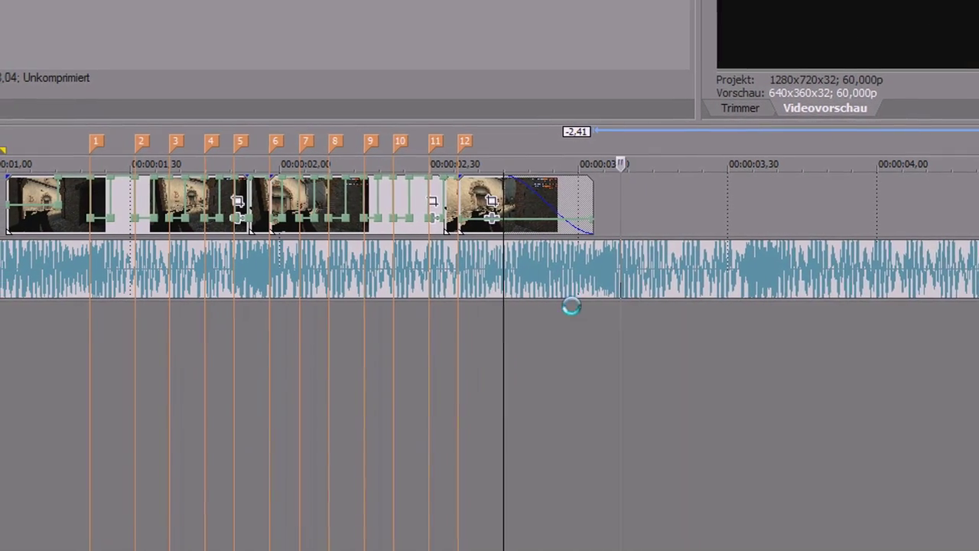
# - Delete the song past the video's end and set a loop region over the edit
pyautogui.click(612, 268)
pyautogui.press('Delete')
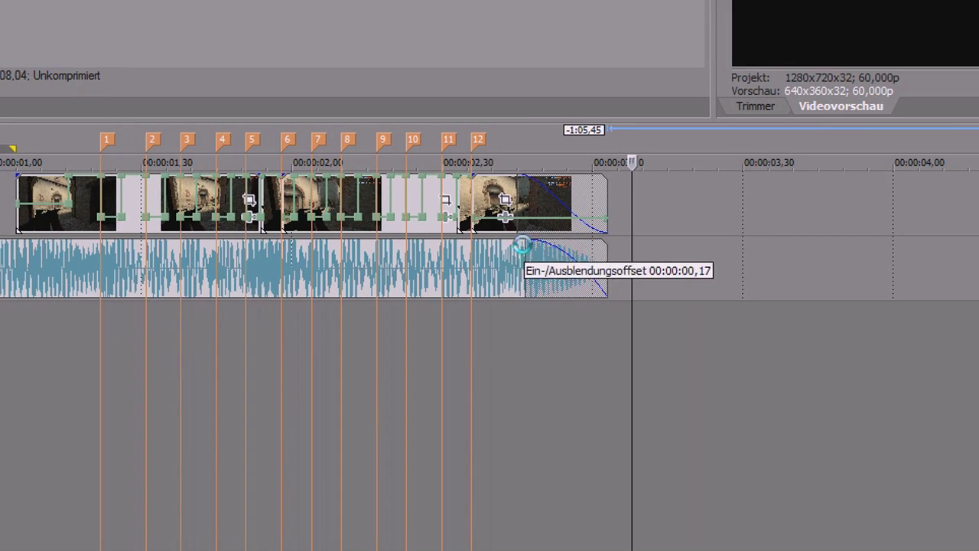
pyautogui.click(446, 343)
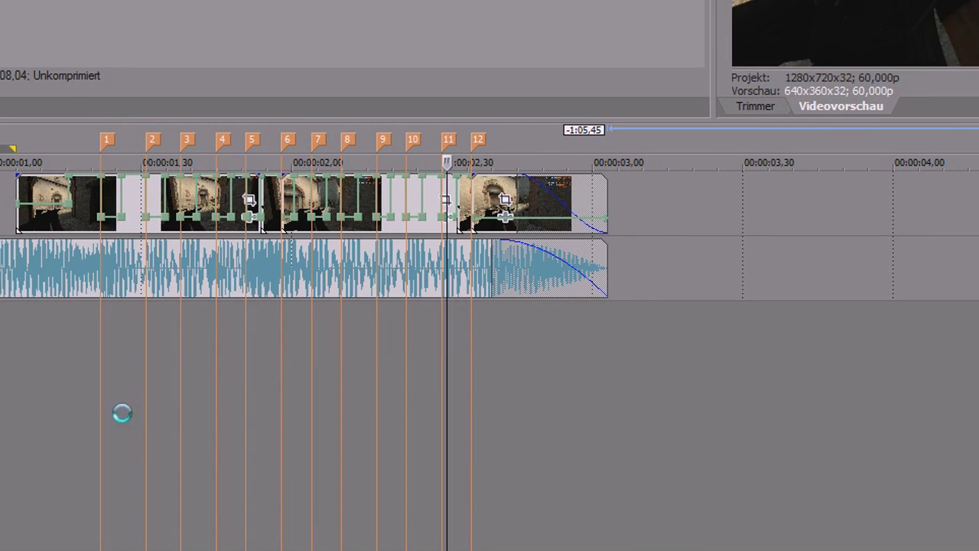
pyautogui.click(25, 404)
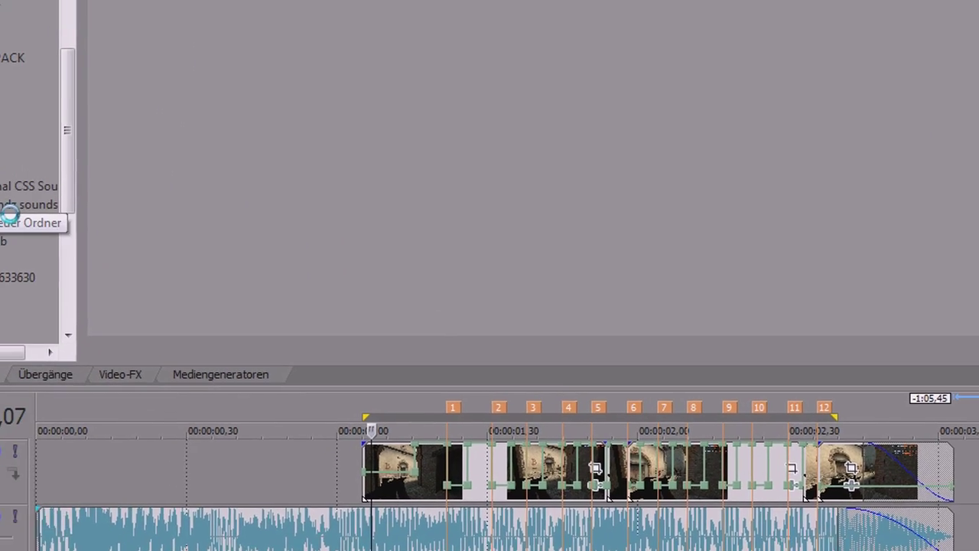
# - Place the m4a1-1 gunshot from Original CSS Sounds > weapons > m4a1 at marker 1
pyautogui.press('Return')
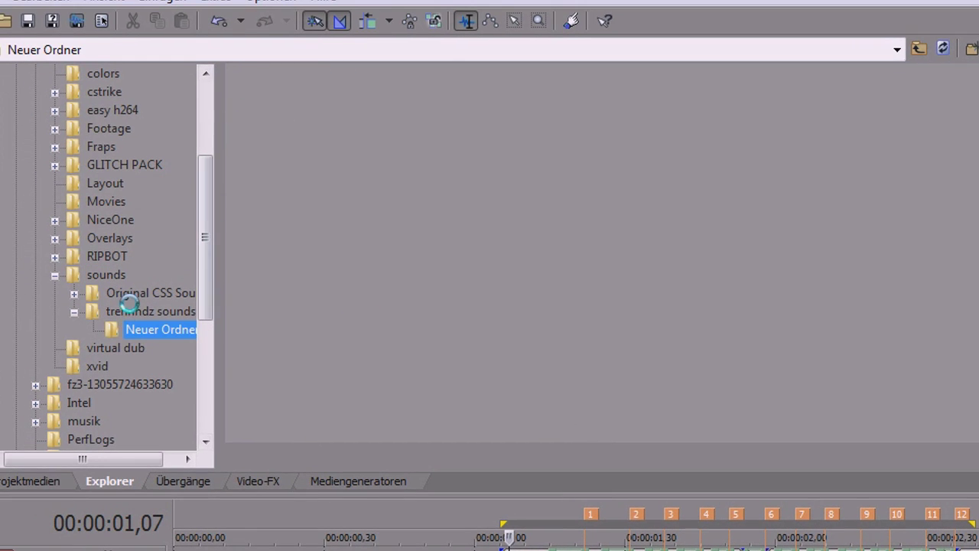
pyautogui.click(137, 287)
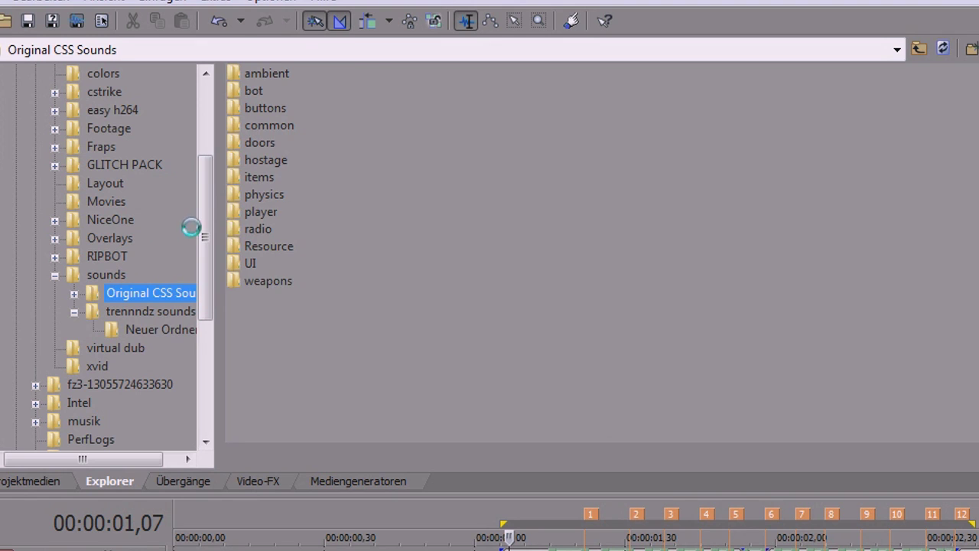
pyautogui.doubleClick(259, 281)
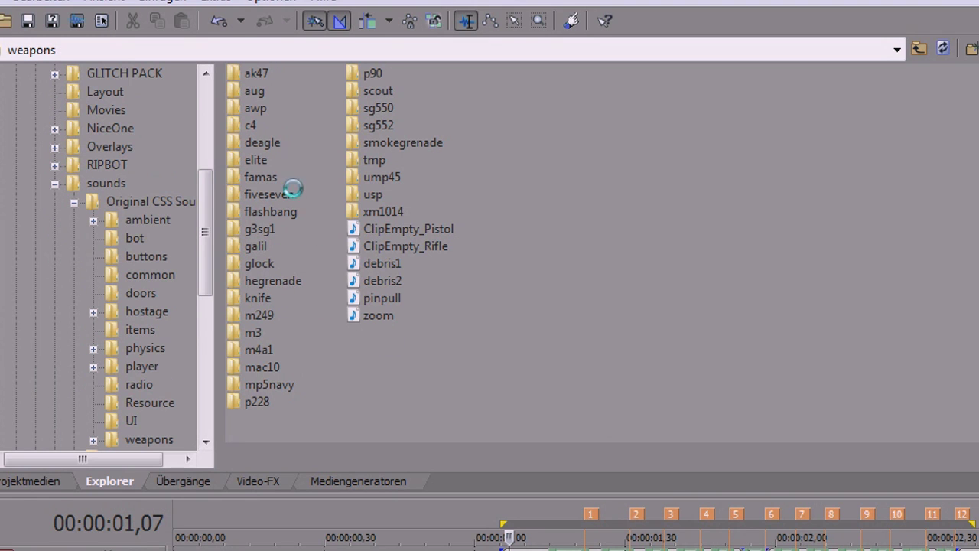
pyautogui.doubleClick(258, 348)
pyautogui.click(275, 194)
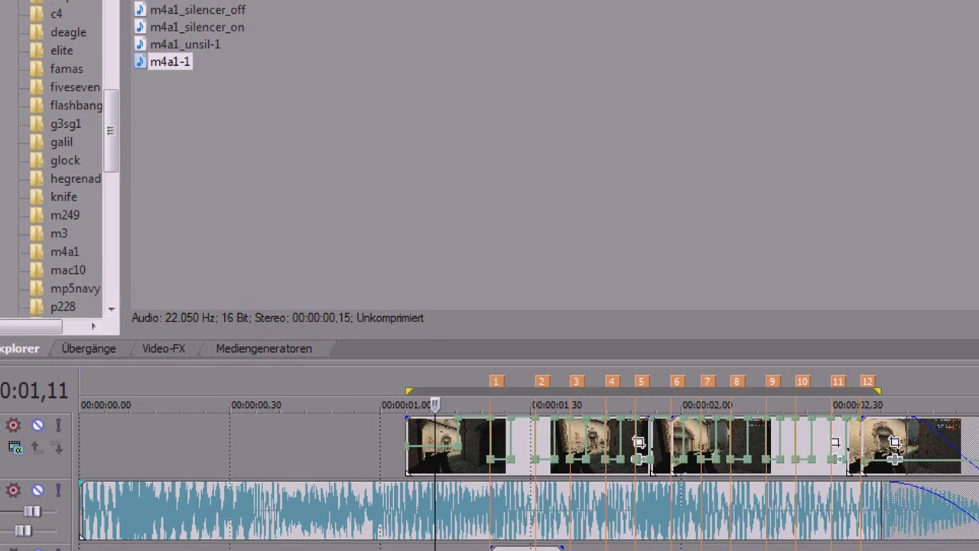
pyautogui.moveTo(348, 340); pyautogui.dragTo(347, 366)
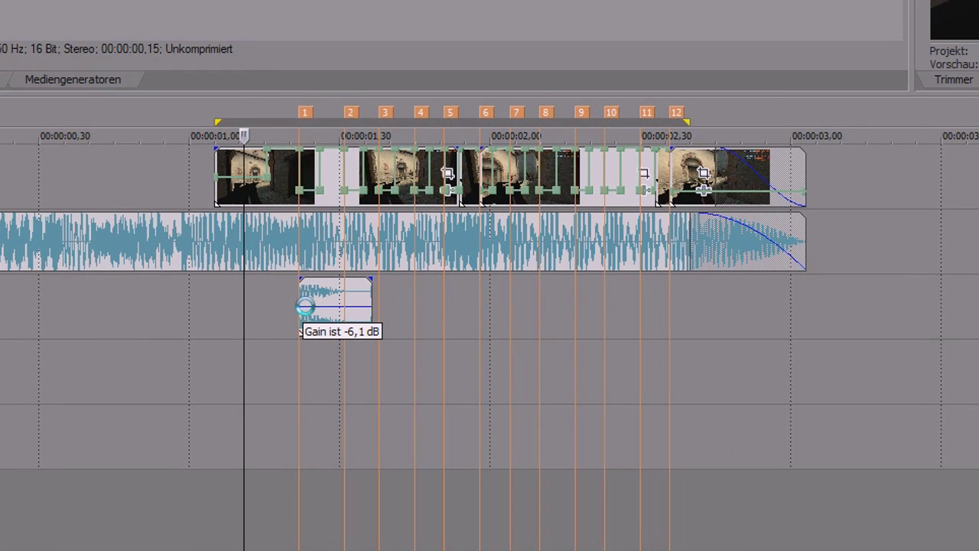
# - Paste gunshot copies at markers 2–6, moving overlapping ones onto other tracks
pyautogui.click(312, 319)
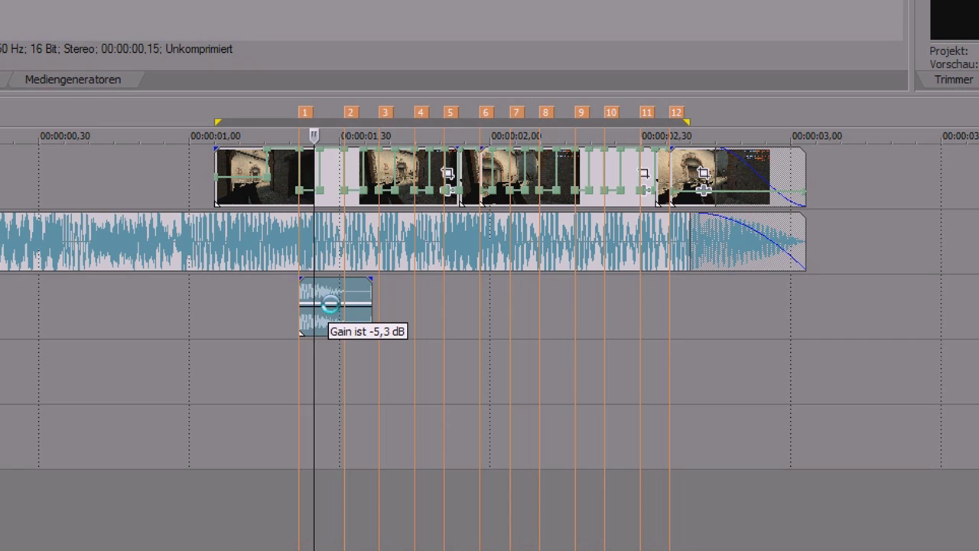
pyautogui.click(344, 374)
pyautogui.hotkey('ctrl', 'v')
pyautogui.hotkey('ctrl', 'v')
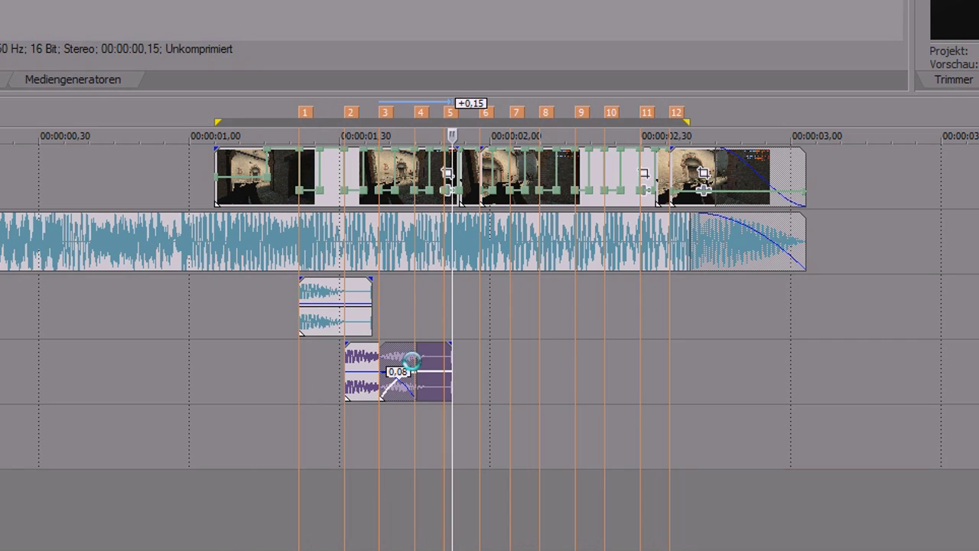
pyautogui.moveTo(429, 358); pyautogui.dragTo(426, 313)
pyautogui.click(416, 412)
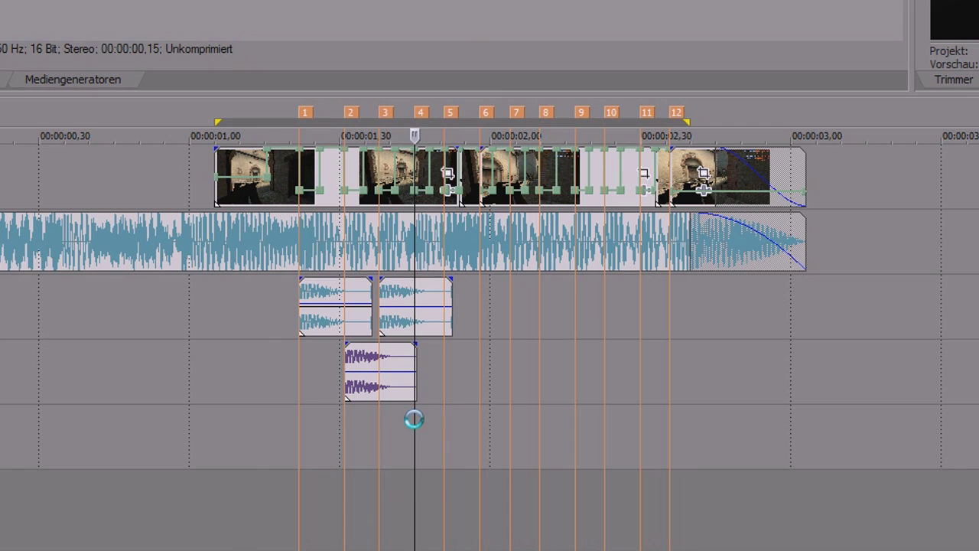
pyautogui.hotkey('ctrl', 'v')
pyautogui.click(450, 365)
pyautogui.hotkey('ctrl', 'v')
pyautogui.click(481, 312)
pyautogui.hotkey('ctrl', 'v')
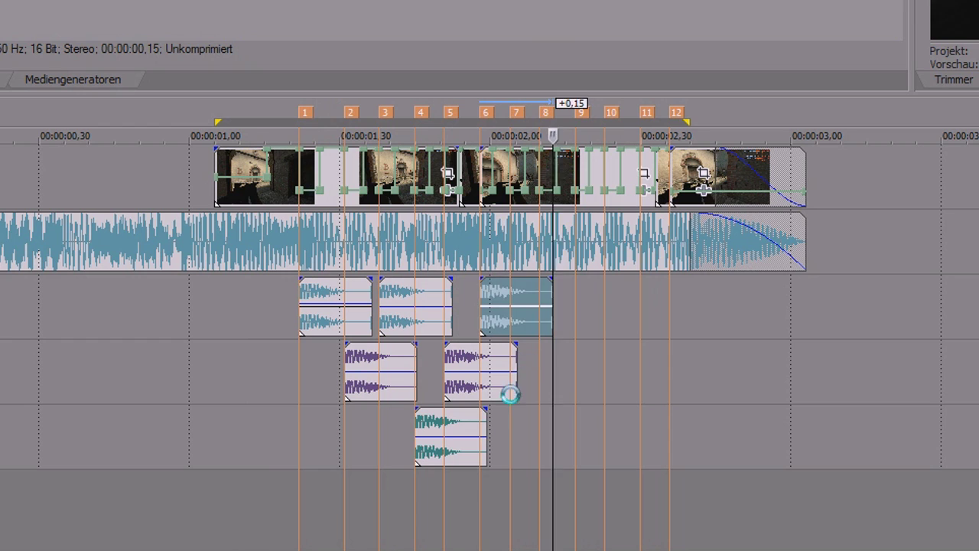
pyautogui.click(506, 426)
pyautogui.hotkey('ctrl', 'v')
# - Paste gunshot copies at the remaining markers through marker 12
pyautogui.click(541, 386)
pyautogui.hotkey('ctrl', 'v')
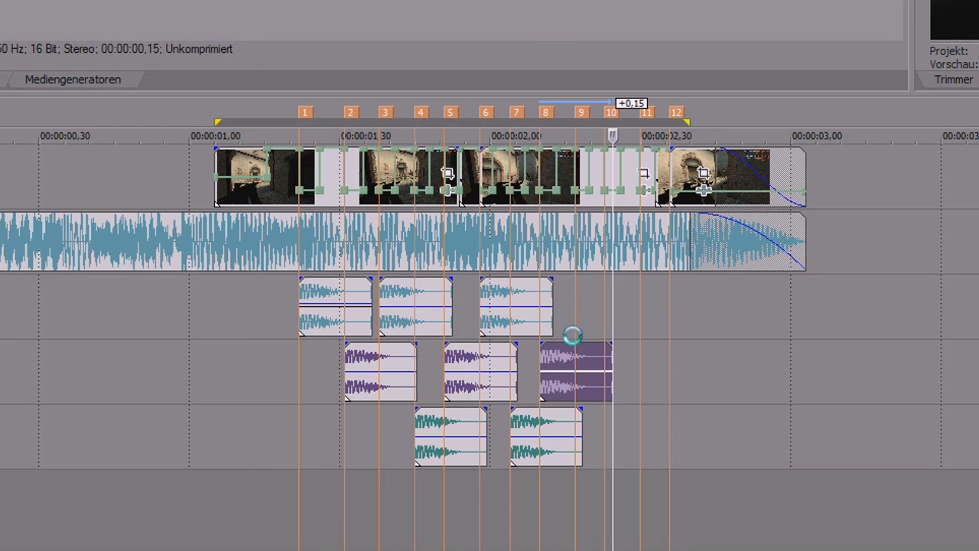
pyautogui.click(584, 349)
pyautogui.hotkey('ctrl', 'v')
pyautogui.click(605, 420)
pyautogui.hotkey('ctrl', 'v')
pyautogui.click(638, 376)
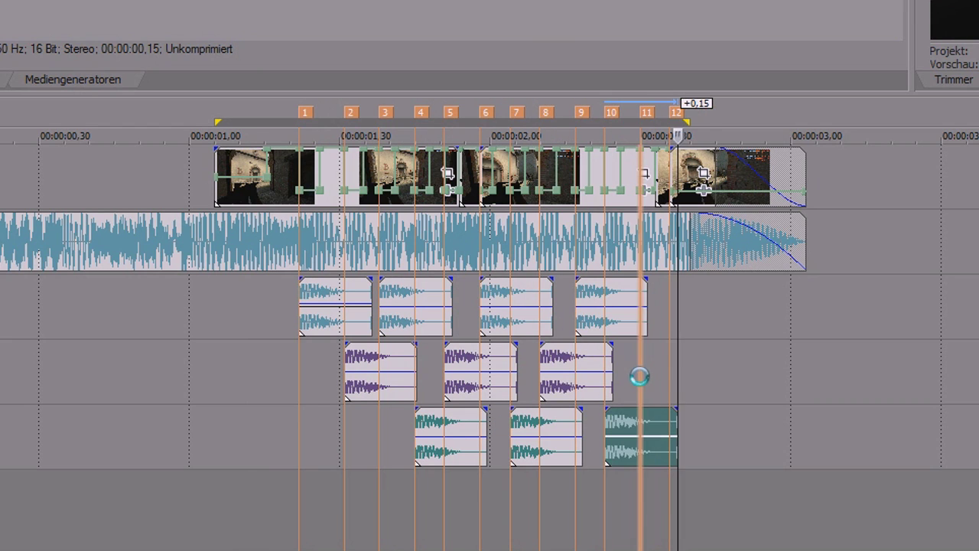
pyautogui.hotkey('ctrl', 'v')
pyautogui.click(671, 324)
pyautogui.hotkey('ctrl', 'v')
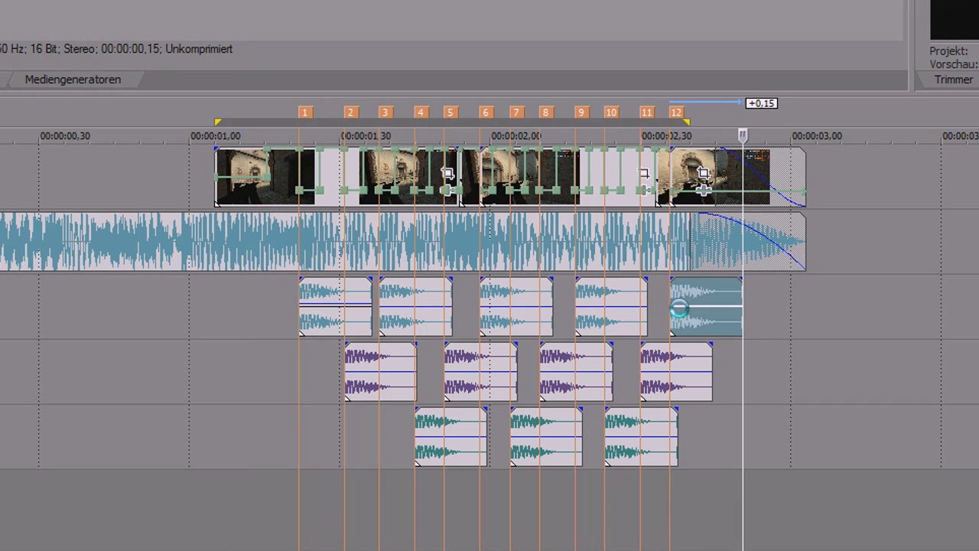
pyautogui.click(670, 481)
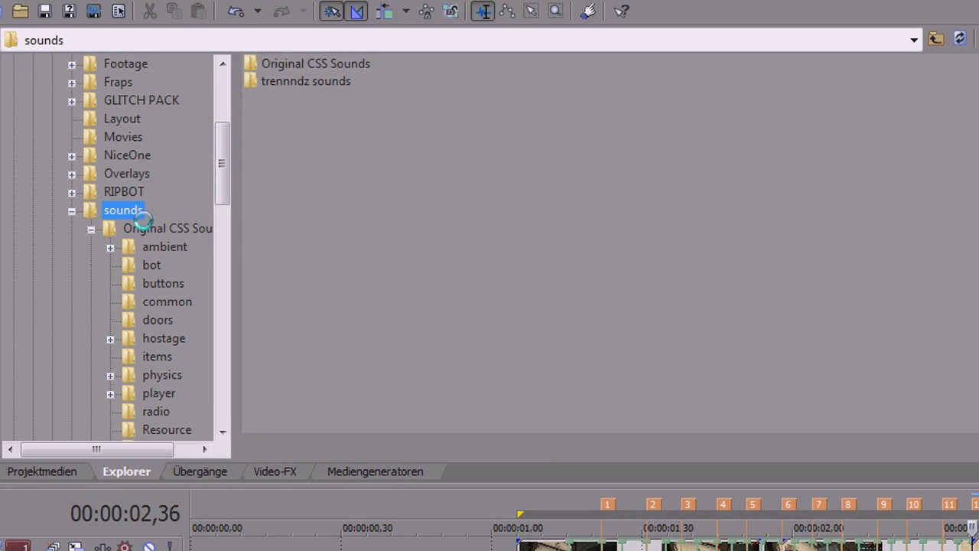
# - Go back to the sounds folder, open trennndz, and select Explosion-soft
pyautogui.doubleClick(321, 64)
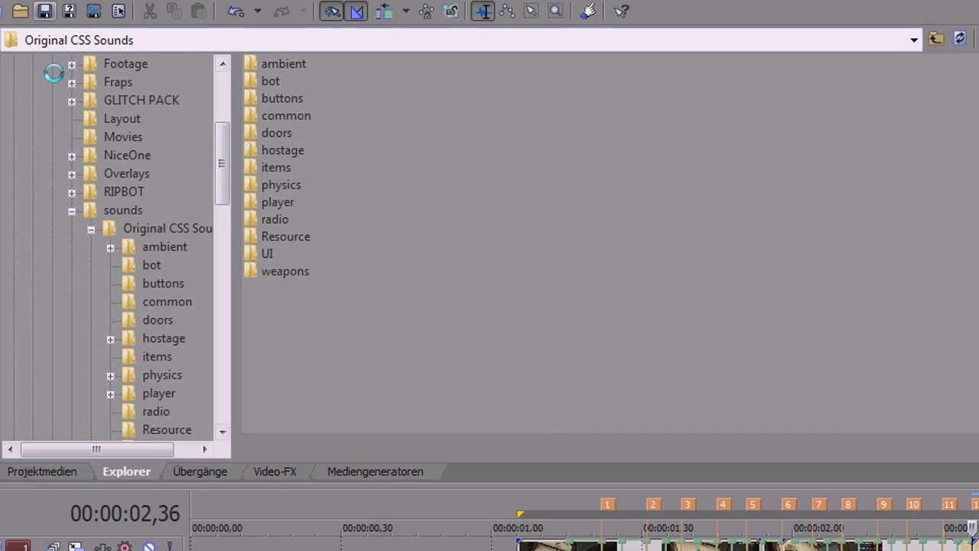
pyautogui.click(124, 209)
pyautogui.doubleClick(277, 81)
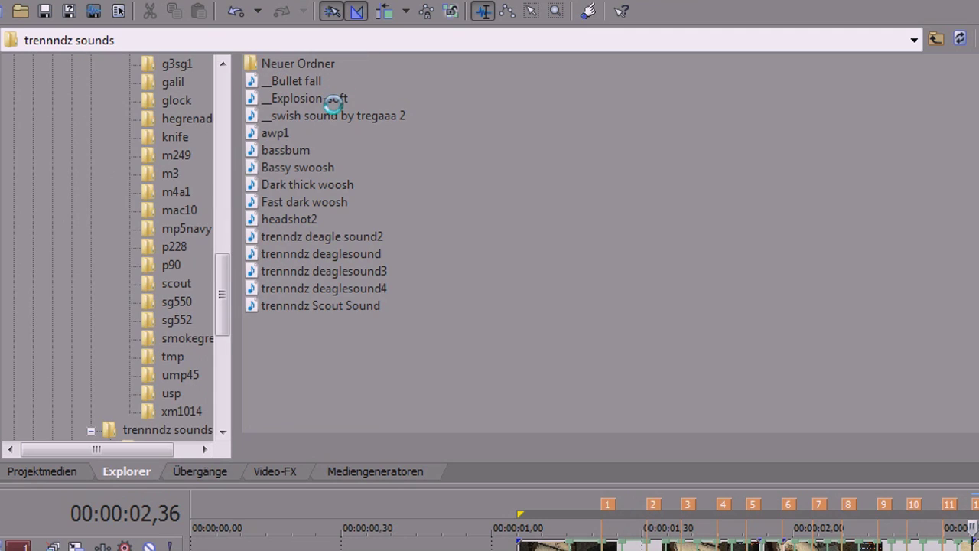
pyautogui.click(334, 100)
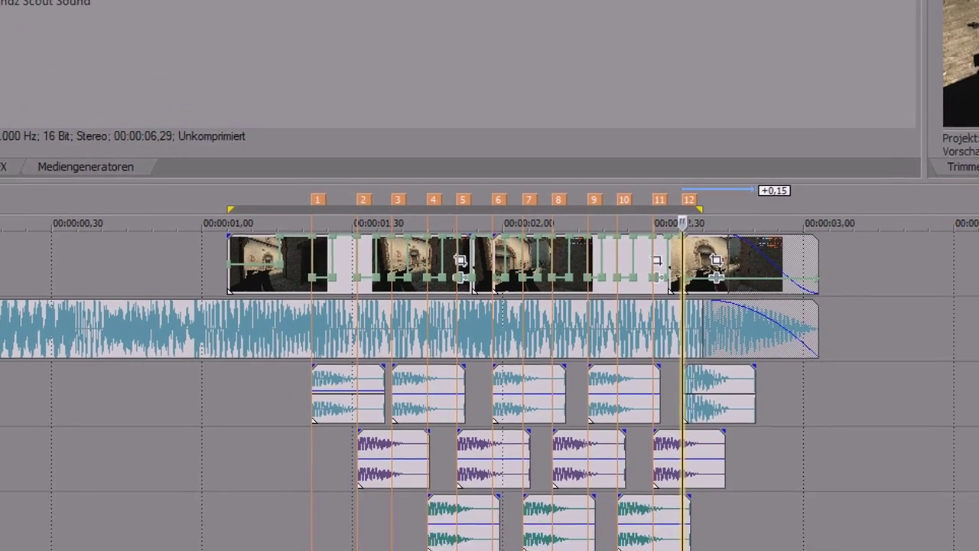
# - Place the Explosion-soft sound on a new track at marker 12 and lower its volume
pyautogui.moveTo(306, 97)
pyautogui.mouseDown()
pyautogui.moveTo(589, 455)
pyautogui.moveTo(589, 480)
pyautogui.mouseUp()
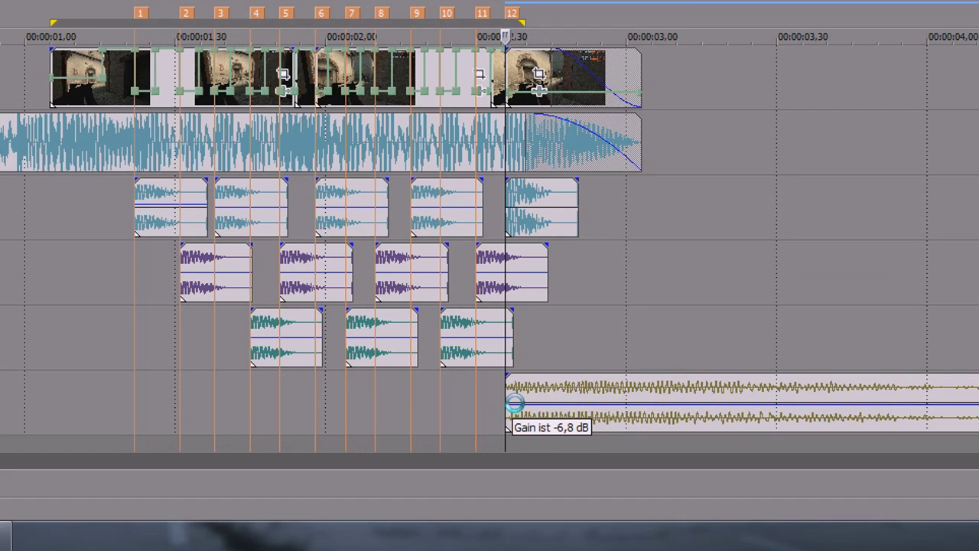
pyautogui.moveTo(514, 404); pyautogui.dragTo(514, 404)
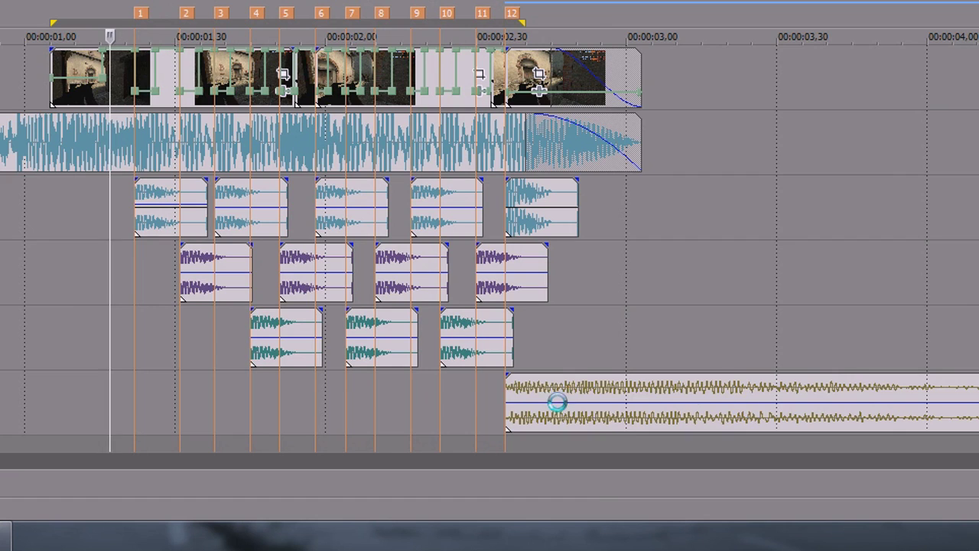
pyautogui.moveTo(557, 403); pyautogui.dragTo(553, 411)
# - Split the explosion where the video ends, delete the tail, and fade it out
pyautogui.click(633, 393)
pyautogui.press('s')
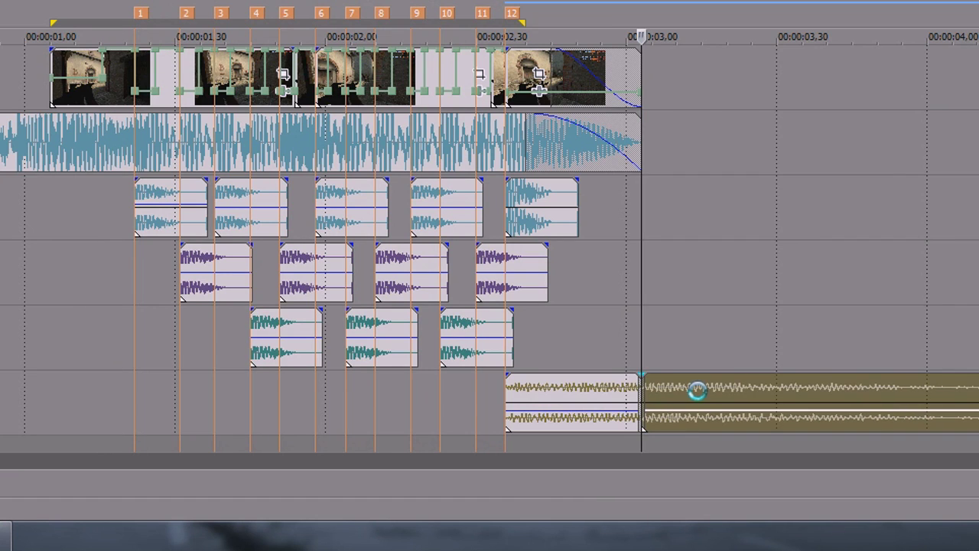
pyautogui.hscroll(3, 673, 382)
pyautogui.press('Delete')
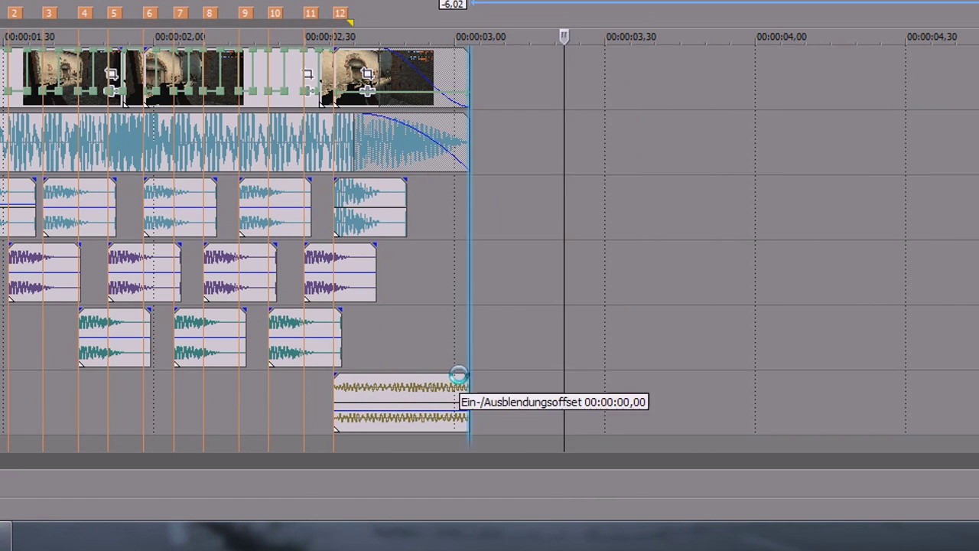
pyautogui.moveTo(461, 376); pyautogui.dragTo(361, 375)
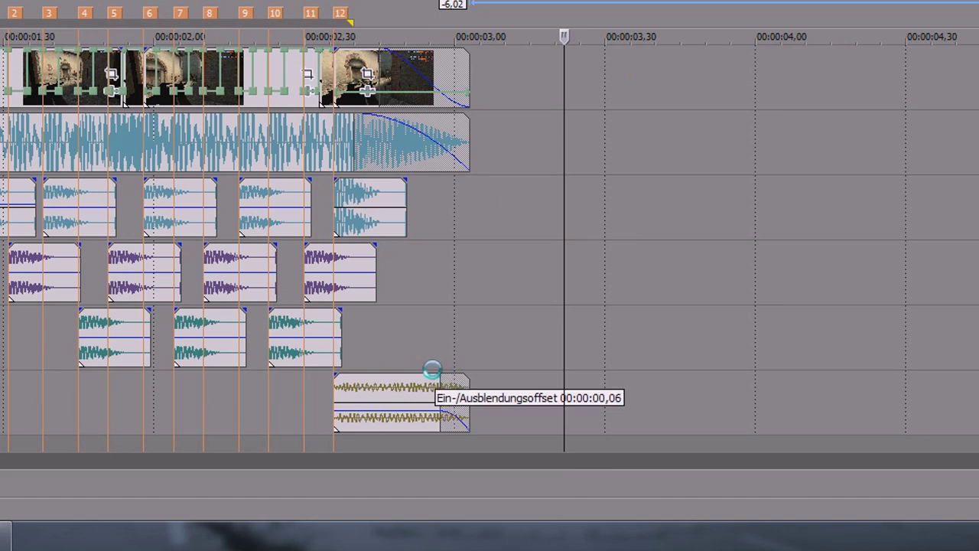
# - Play back the ending to hear the explosion, then select the beat section's time range
pyautogui.click(320, 415)
pyautogui.press('space')
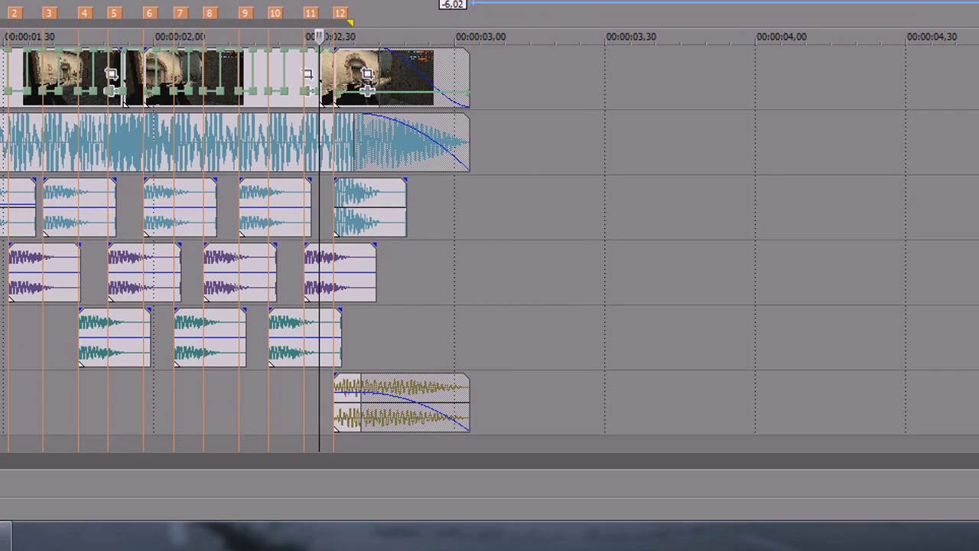
pyautogui.moveTo(3, 345); pyautogui.dragTo(408, 375)
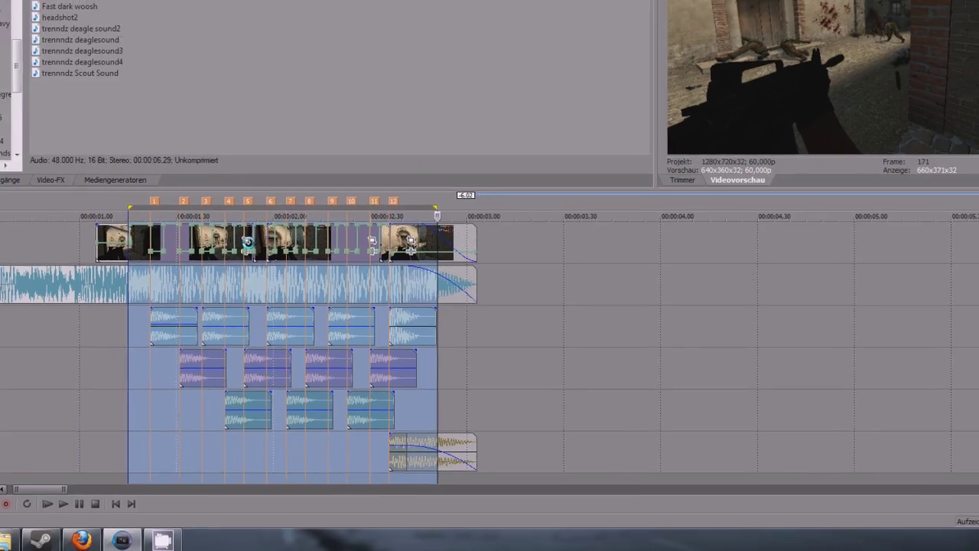
pyautogui.click(410, 241)
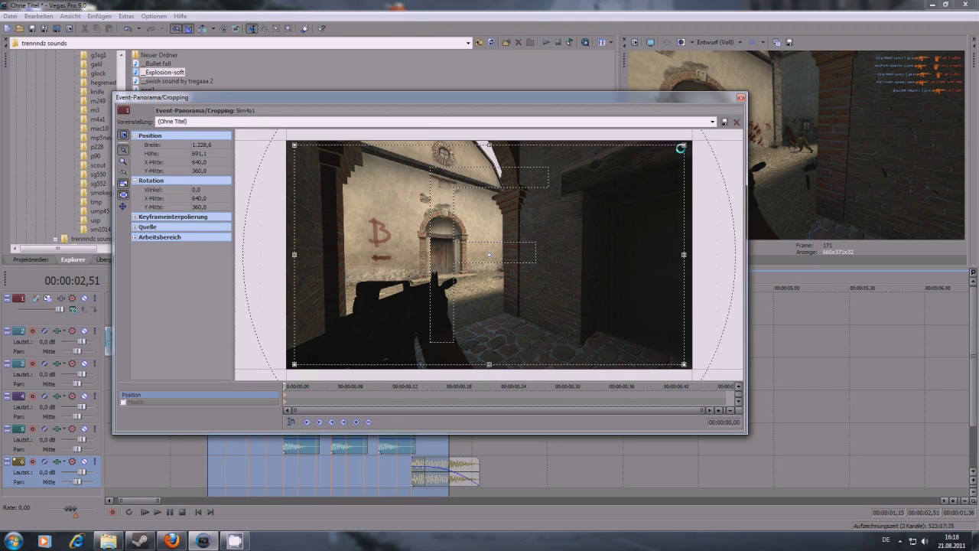
# - Keyframe the clip's pan/crop to zoom in and tilt at the start, then widen at the end
pyautogui.moveTo(692, 144); pyautogui.dragTo(663, 191)
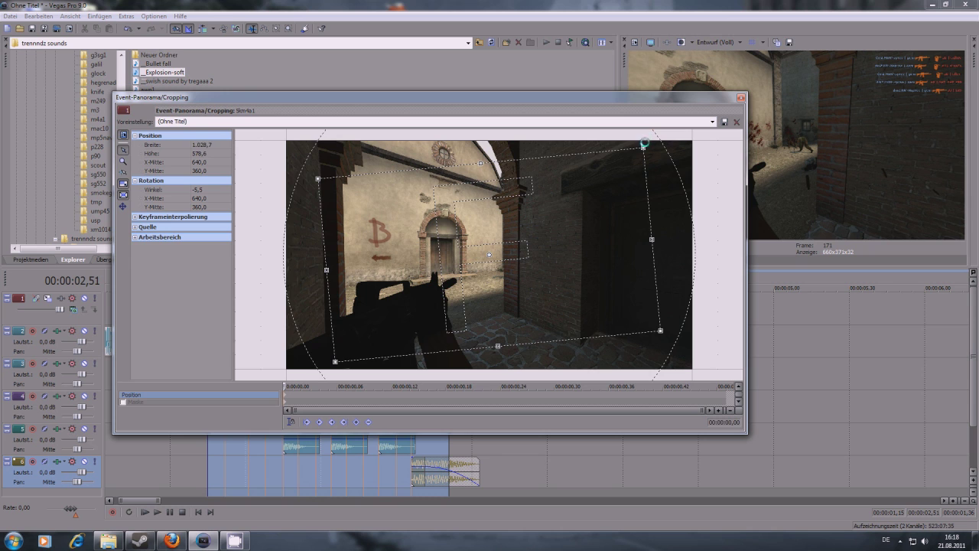
pyautogui.moveTo(644, 143); pyautogui.dragTo(548, 247)
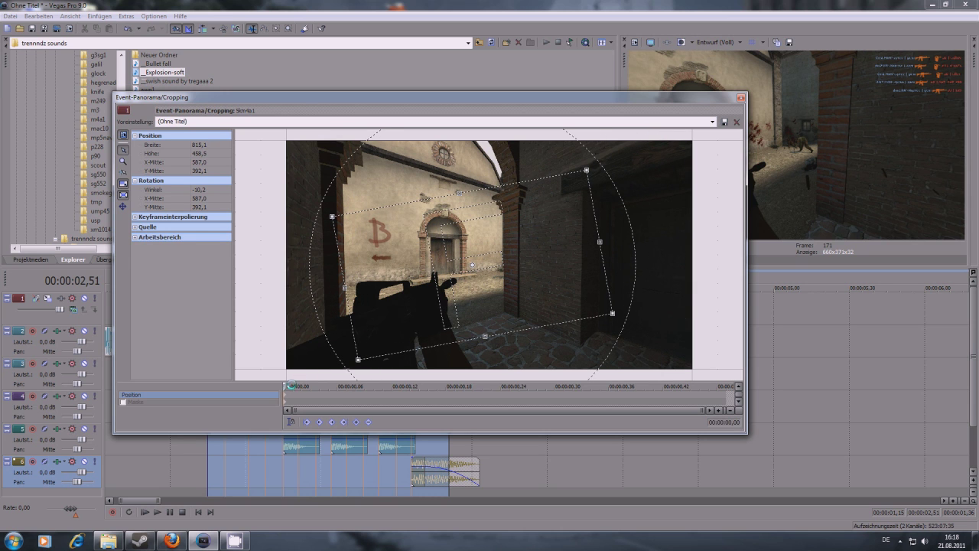
pyautogui.moveTo(291, 386); pyautogui.dragTo(417, 388)
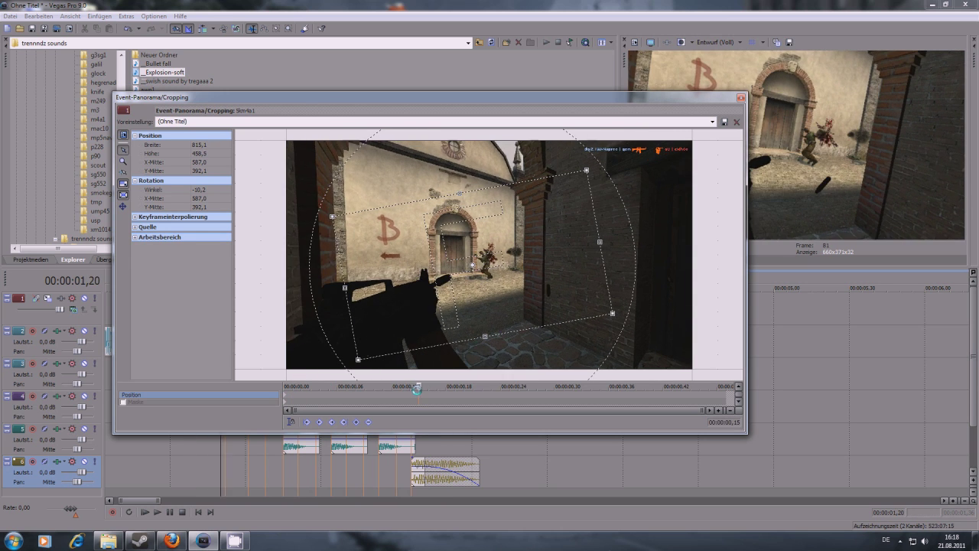
pyautogui.rightClick(499, 353)
pyautogui.click(520, 359)
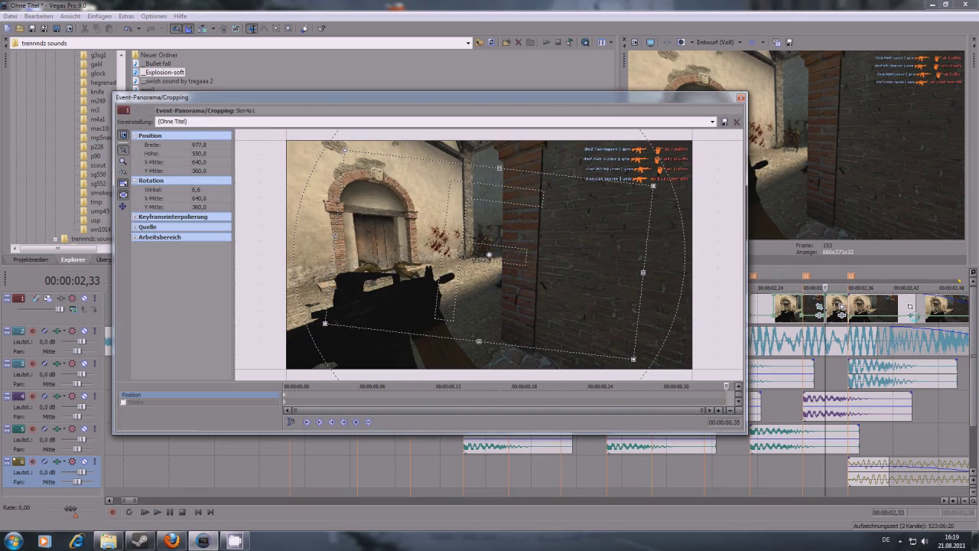
pyautogui.moveTo(649, 194); pyautogui.dragTo(647, 196)
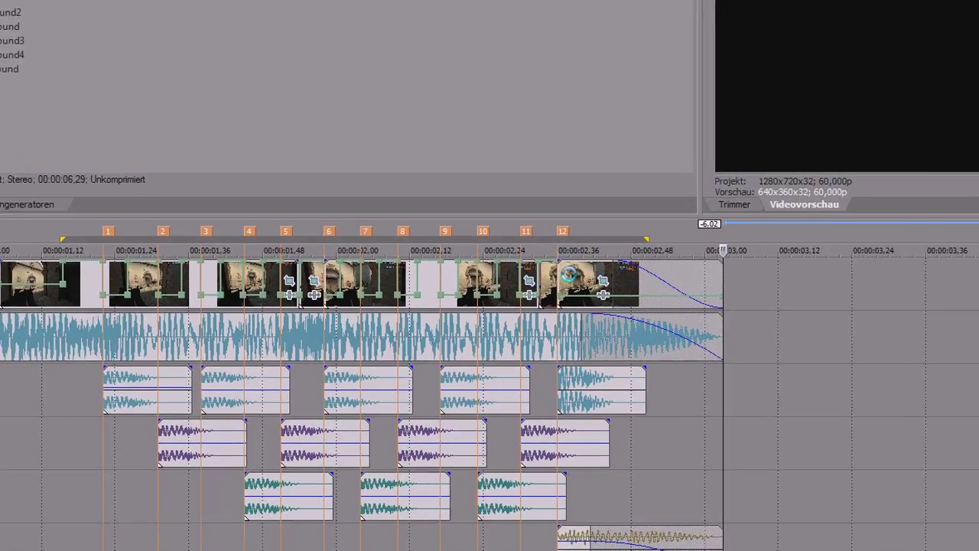
# - Preview the ending from before marker 12, then drag the last clip's fade-out handle right
pyautogui.click(578, 242)
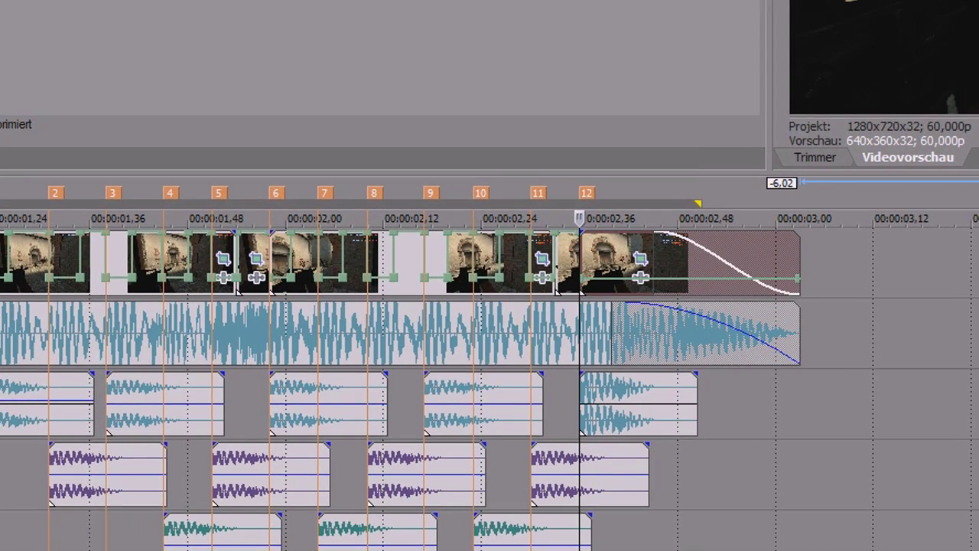
pyautogui.press('space')
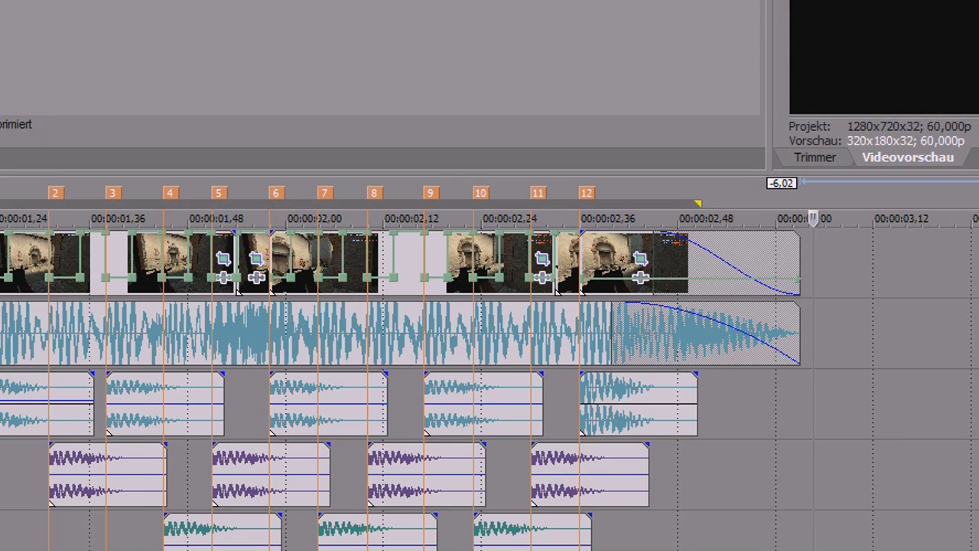
pyautogui.press('space')
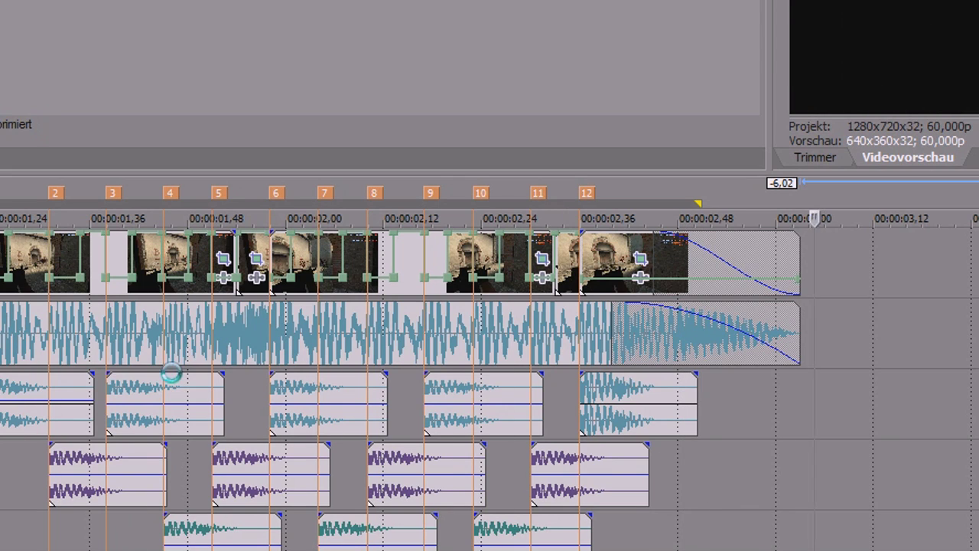
pyautogui.moveTo(656, 247)
pyautogui.mouseDown()
pyautogui.moveTo(808, 246)
pyautogui.moveTo(850, 313)
pyautogui.moveTo(899, 325)
pyautogui.mouseUp()
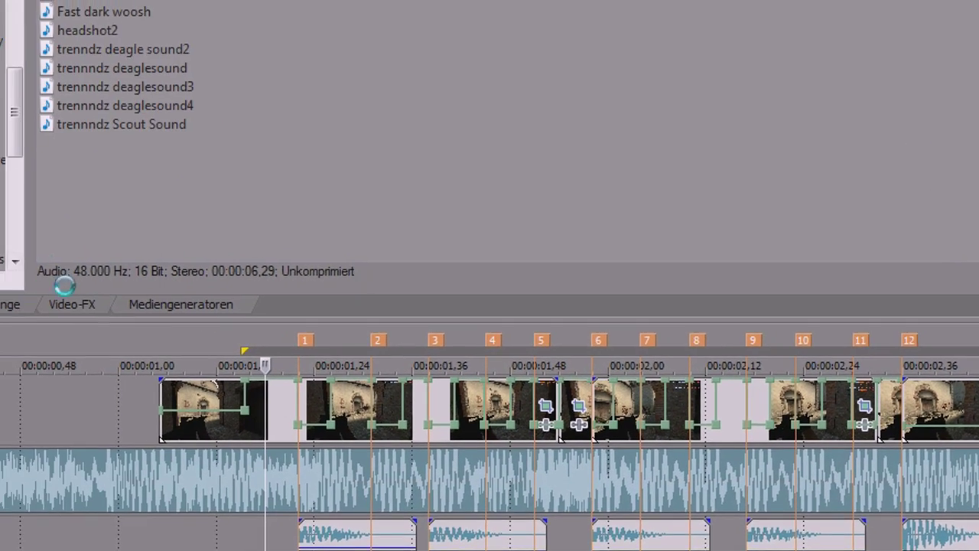
# - Find NewBlue ME Wiggle in the Video FX list and show its presets
pyautogui.click(72, 304)
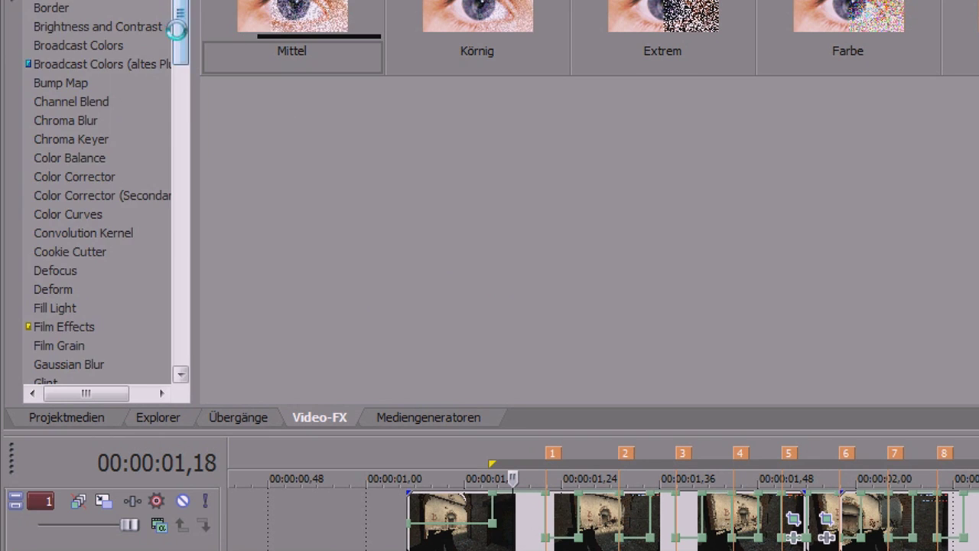
pyautogui.moveTo(179, 26); pyautogui.dragTo(173, 266)
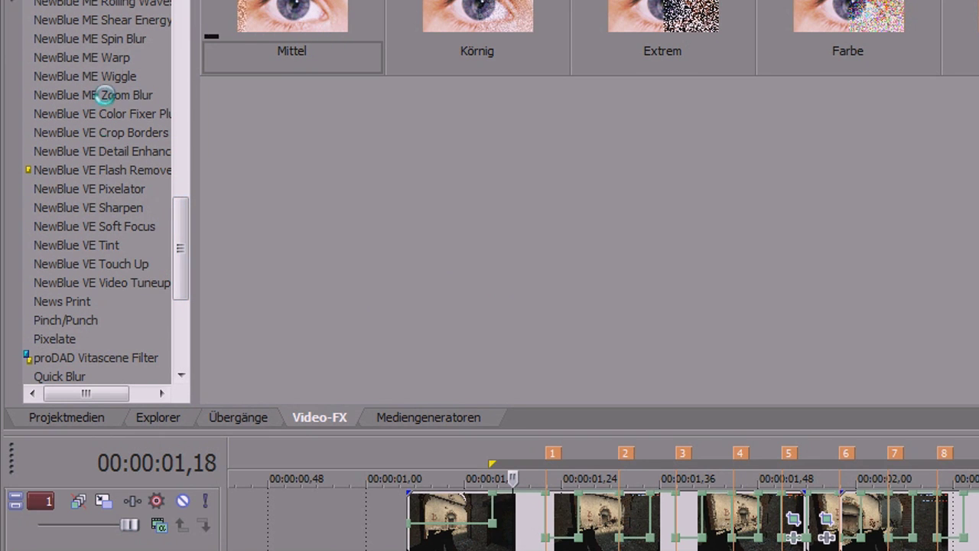
pyautogui.click(107, 75)
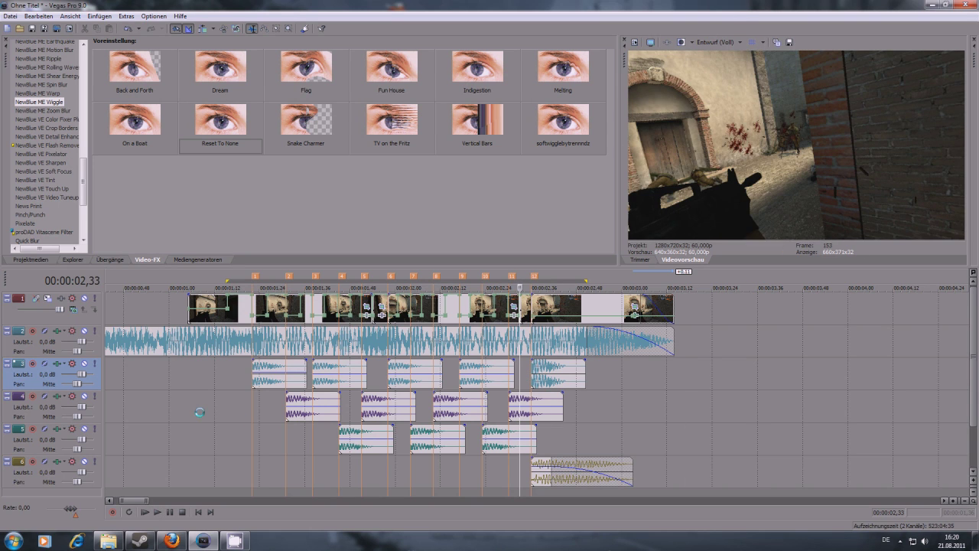
pyautogui.moveTo(206, 414); pyautogui.dragTo(595, 424)
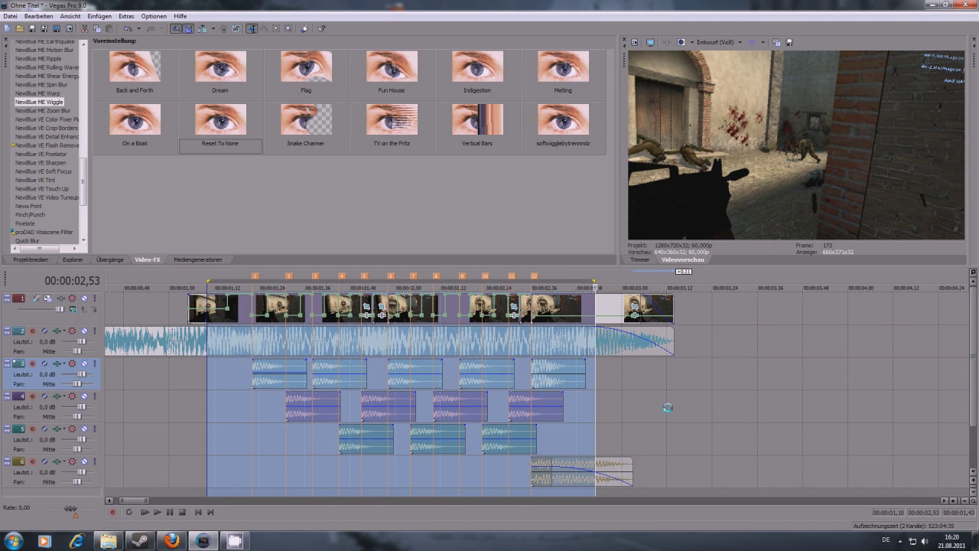
pyautogui.click(665, 407)
pyautogui.moveTo(670, 405)
pyautogui.mouseDown()
pyautogui.moveTo(530, 409)
pyautogui.moveTo(195, 391)
pyautogui.moveTo(277, 414)
pyautogui.mouseUp()
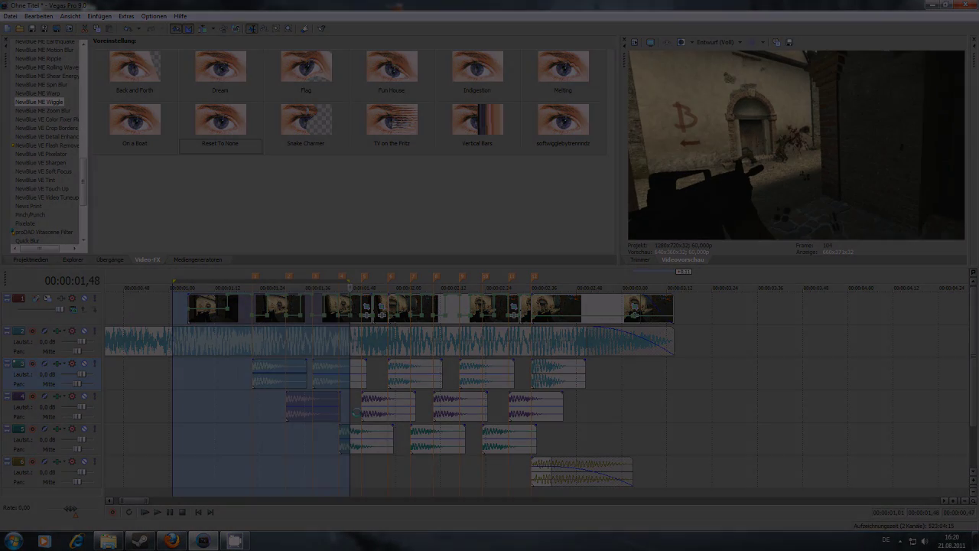